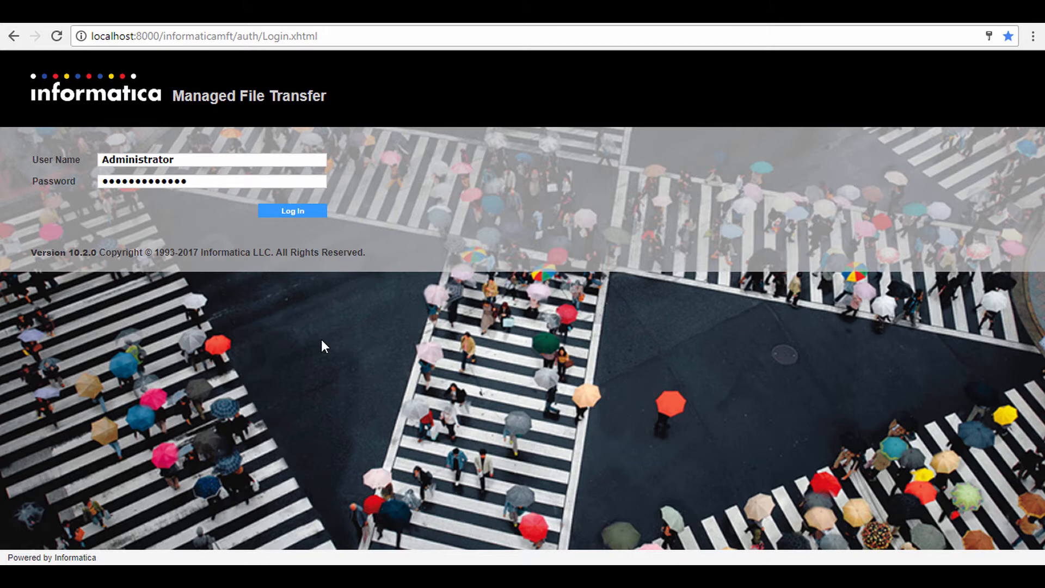
# Step: Log in with the prefilled administrator credentials and open the SSL Certificate Manager
pyautogui.click(293, 213)
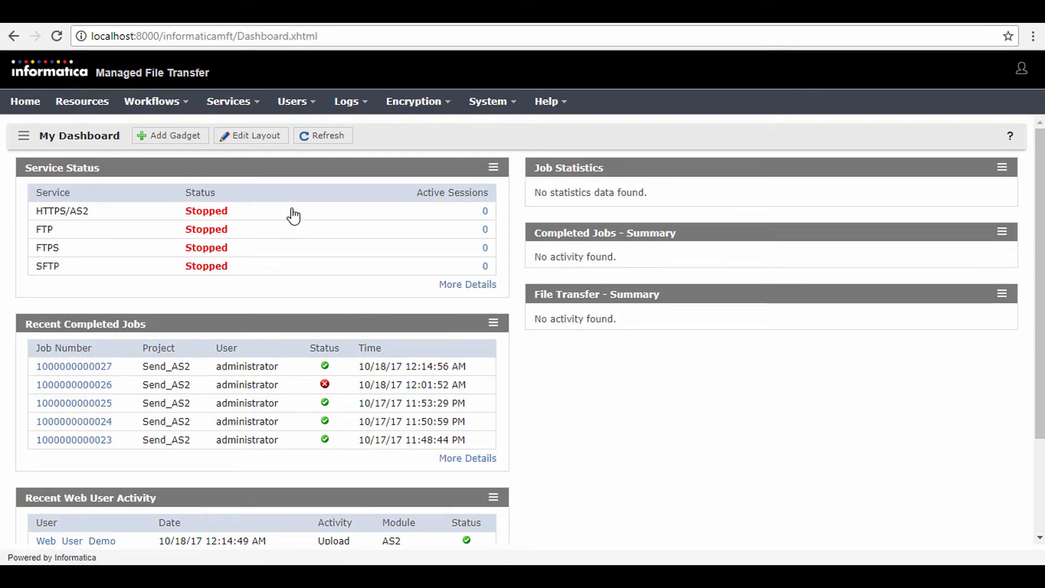
pyautogui.click(439, 107)
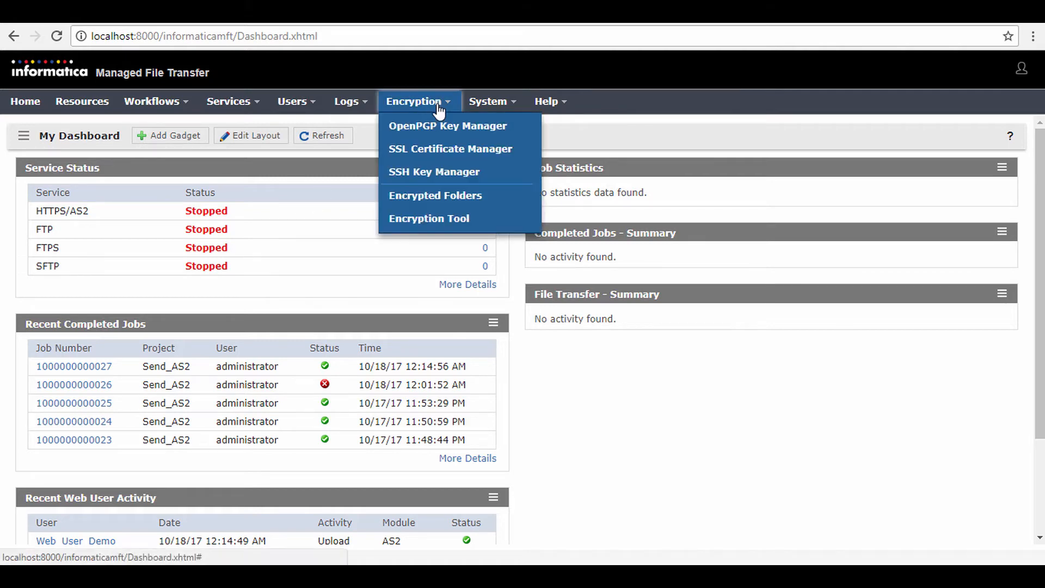
pyautogui.click(444, 150)
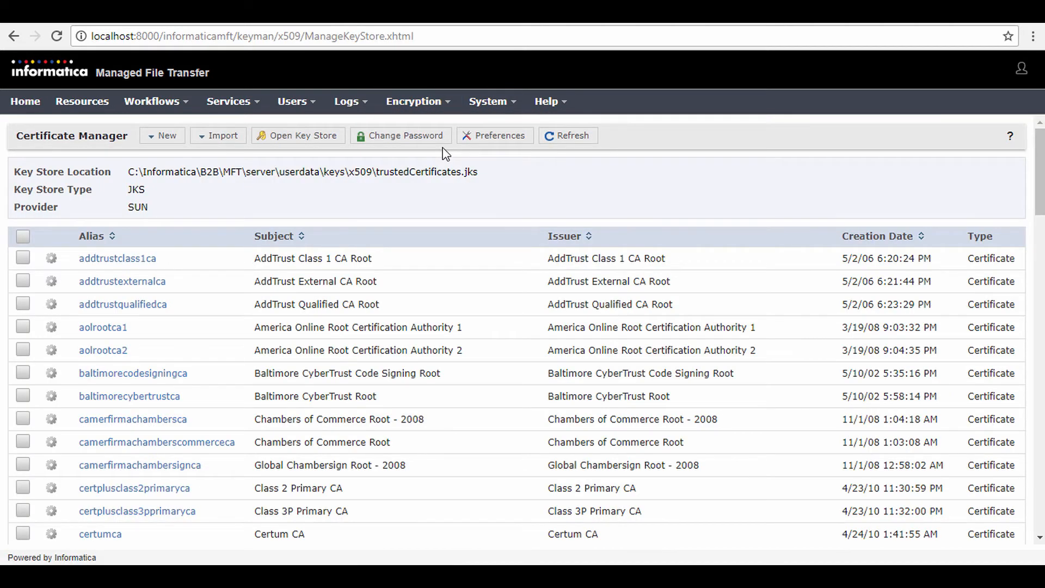
# Step: Open the Default Private Keys key store in the Certificate Manager
pyautogui.click(315, 142)
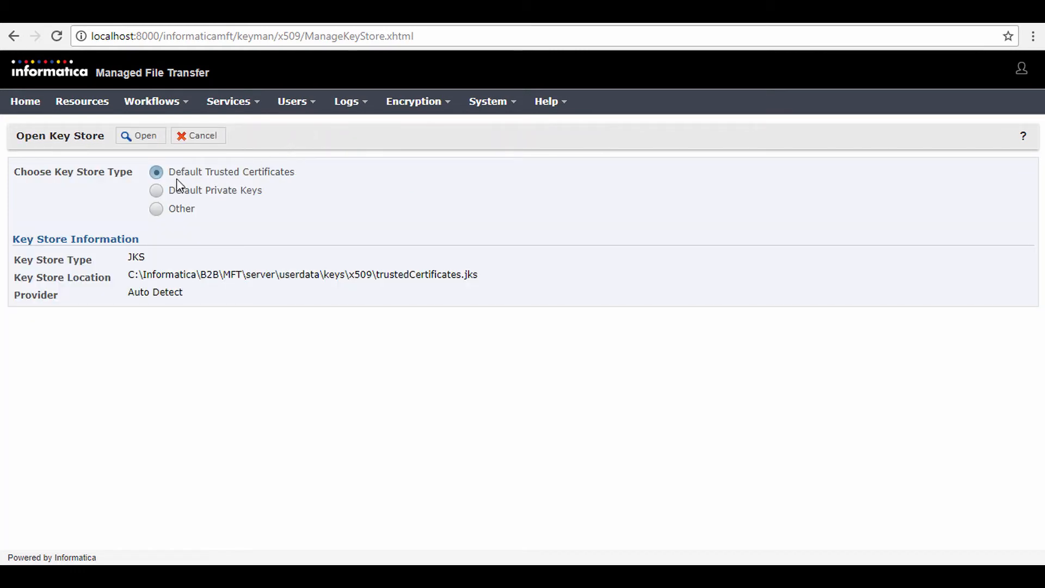
pyautogui.click(156, 191)
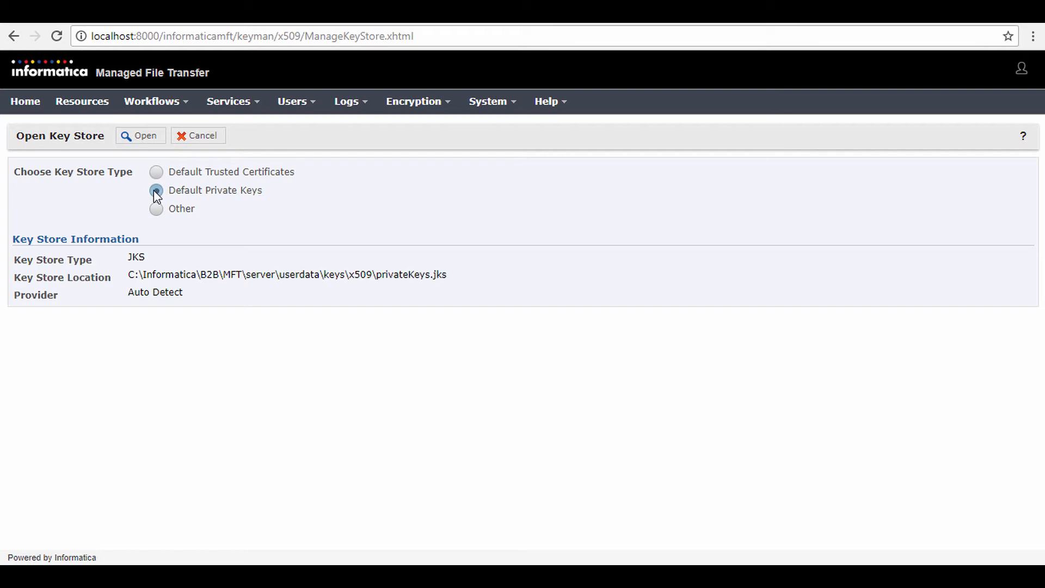
pyautogui.click(151, 142)
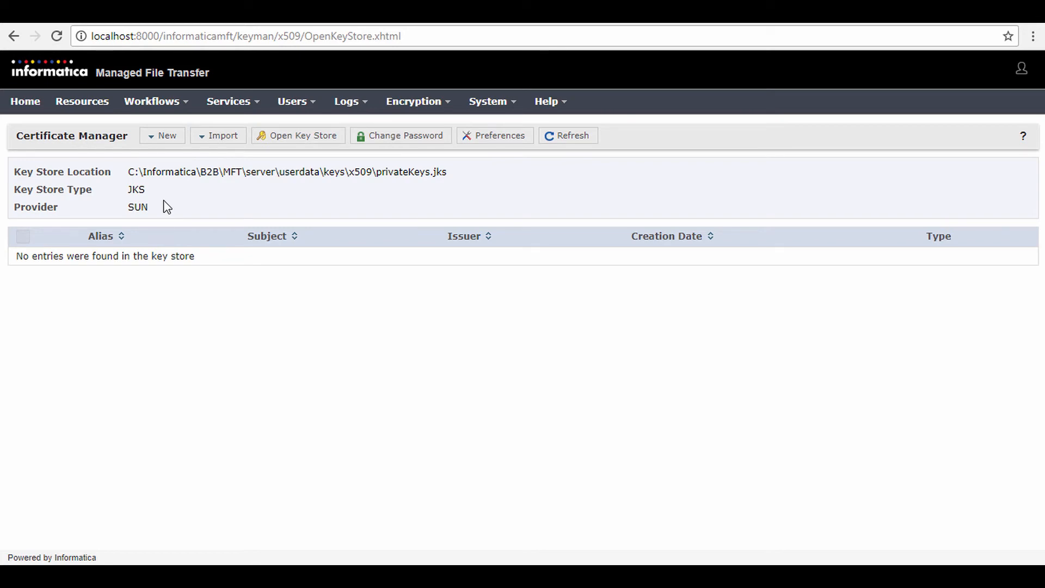
# Step: Start a new SSL certificate with alias Infa_HTTP_Server_Cert and common name Infa_HTTP_Server
pyautogui.click(159, 138)
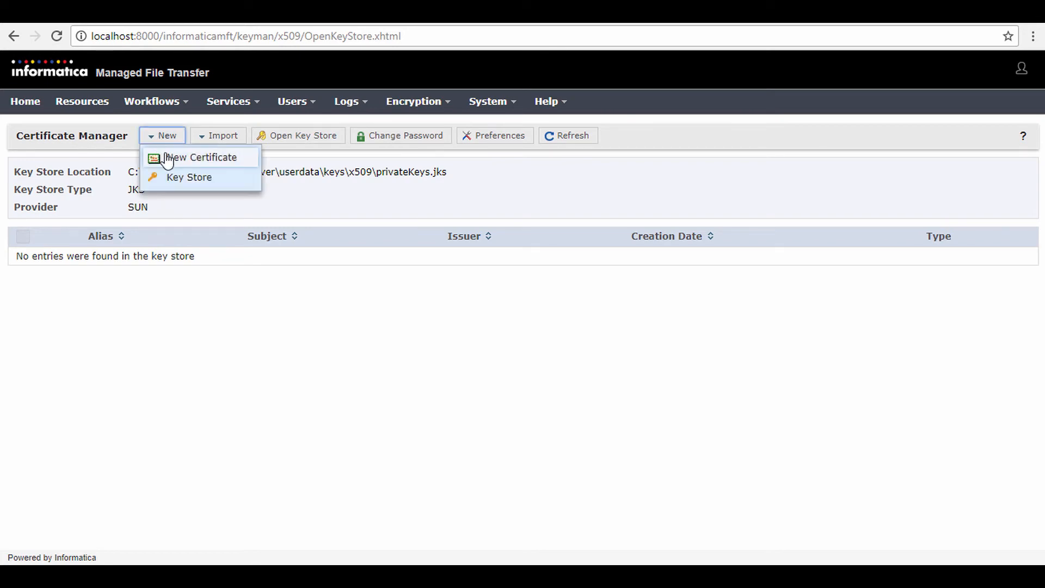
pyautogui.click(168, 158)
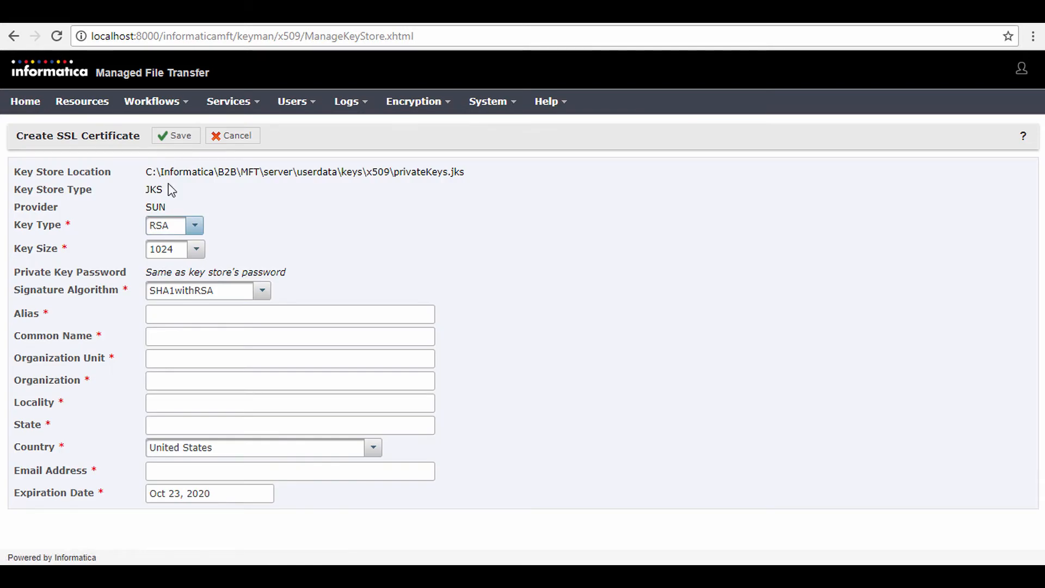
pyautogui.click(191, 313)
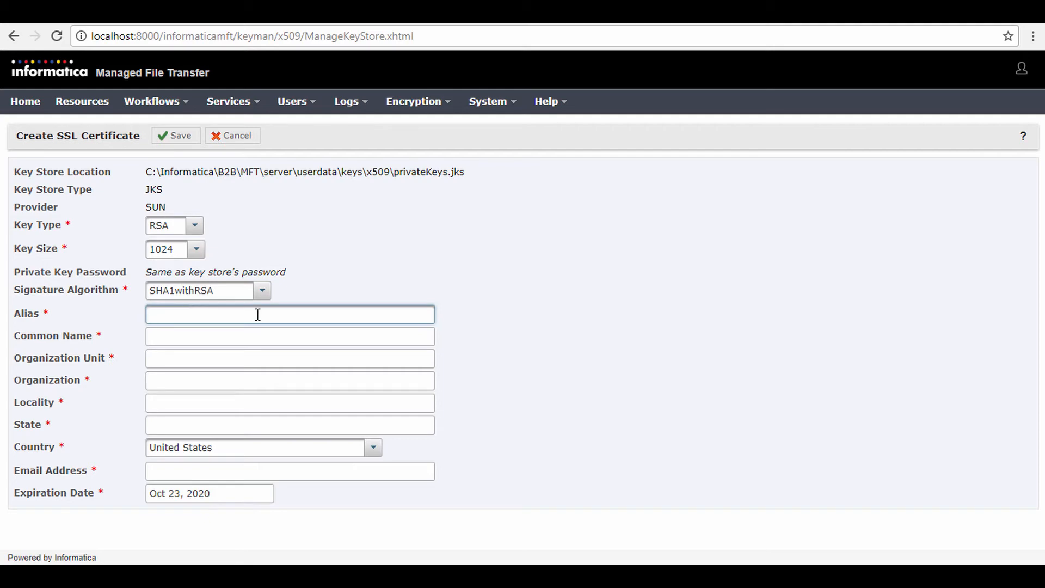
pyautogui.write('Infa_HTTP_Server_Cert')
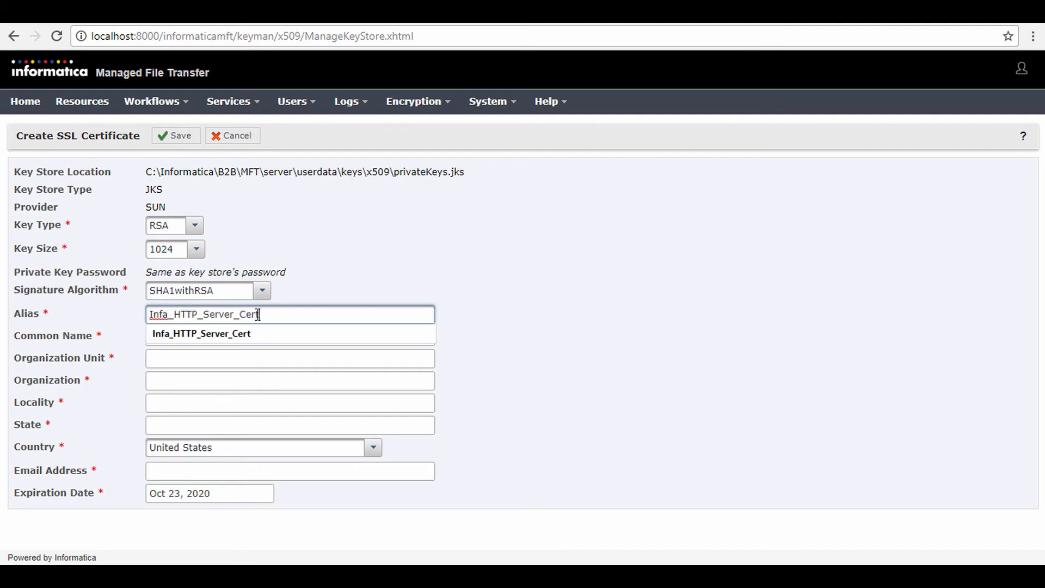
pyautogui.click(173, 358)
pyautogui.click(173, 336)
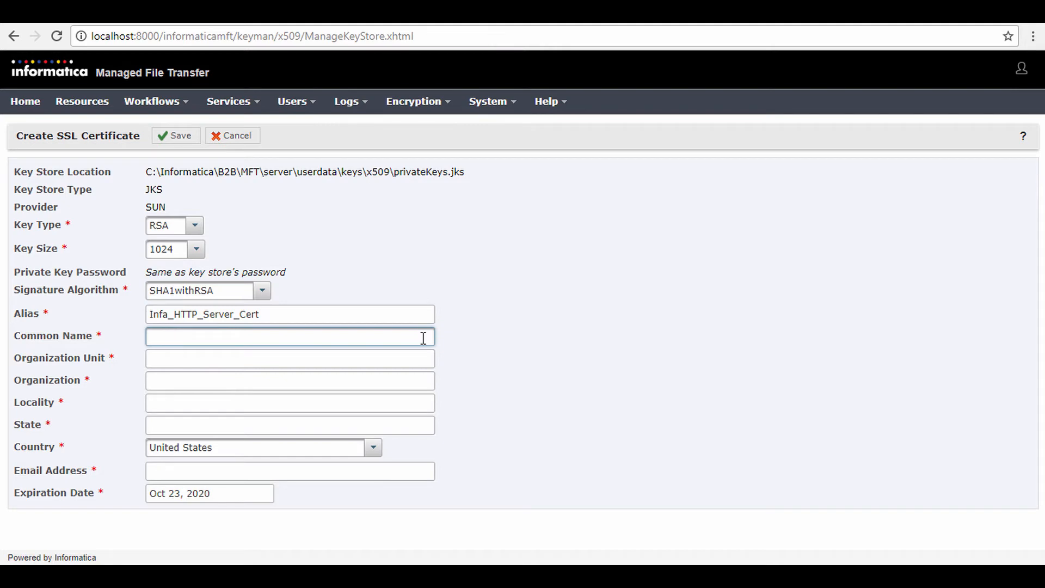
pyautogui.write('Infa_HTTP_Server')
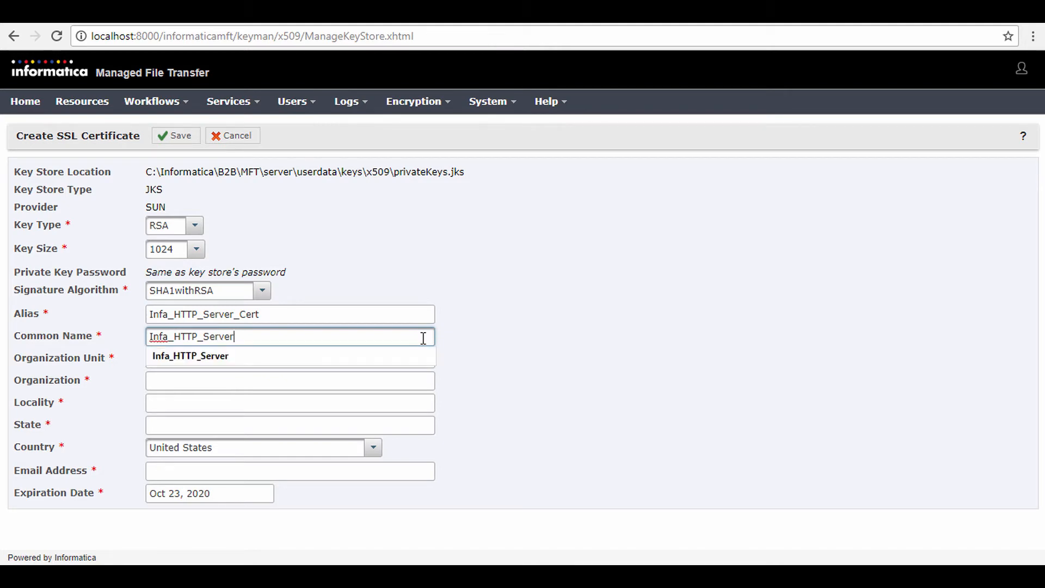
# Step: Fill in the certificate's organization unit Demo_Org_Unit, organization Demo_Org, locality Nagpur, state MH and country India
pyautogui.click(159, 359)
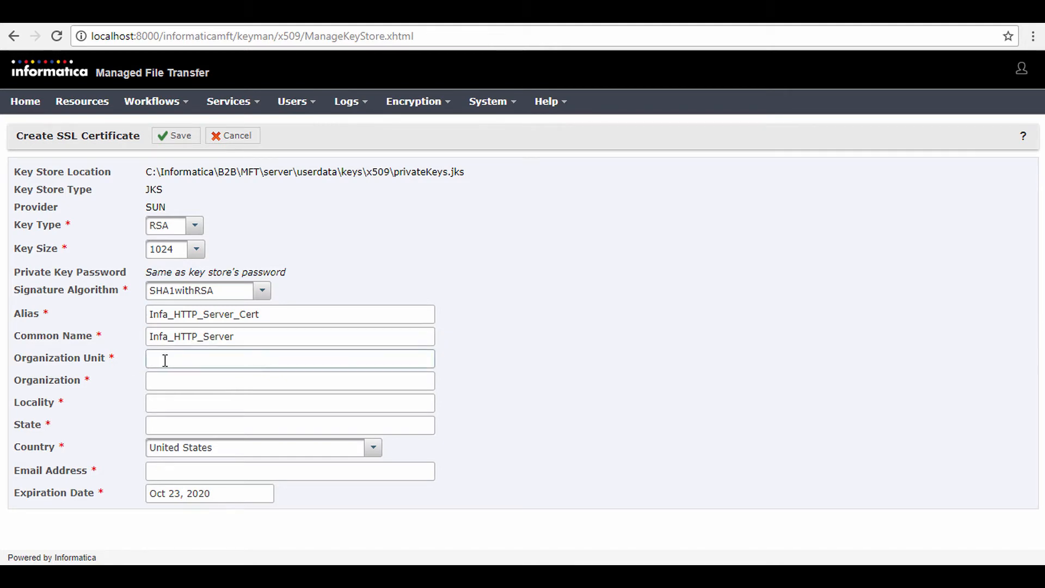
pyautogui.write('Demo_Org_Unit')
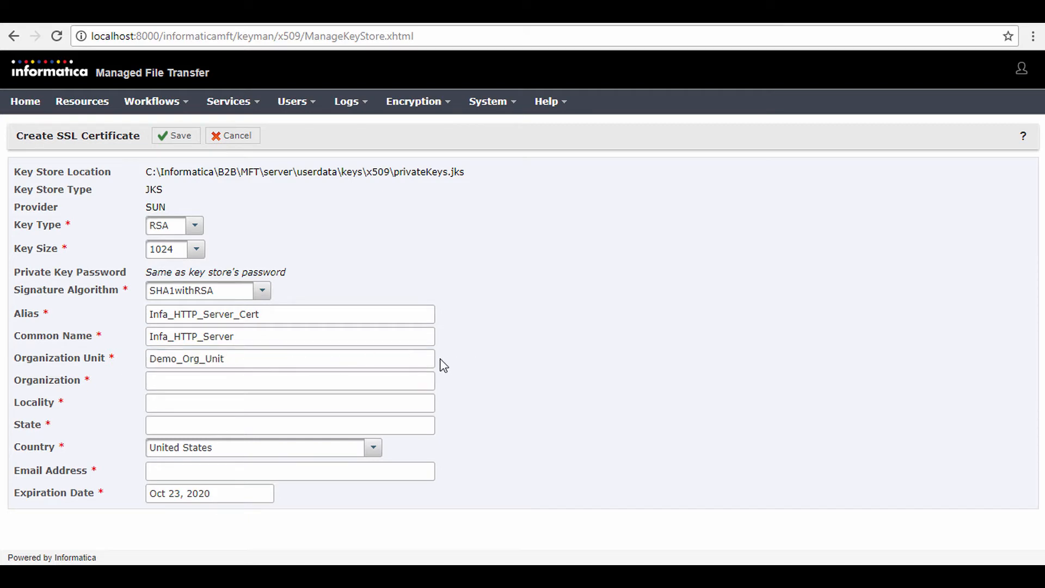
pyautogui.click(180, 379)
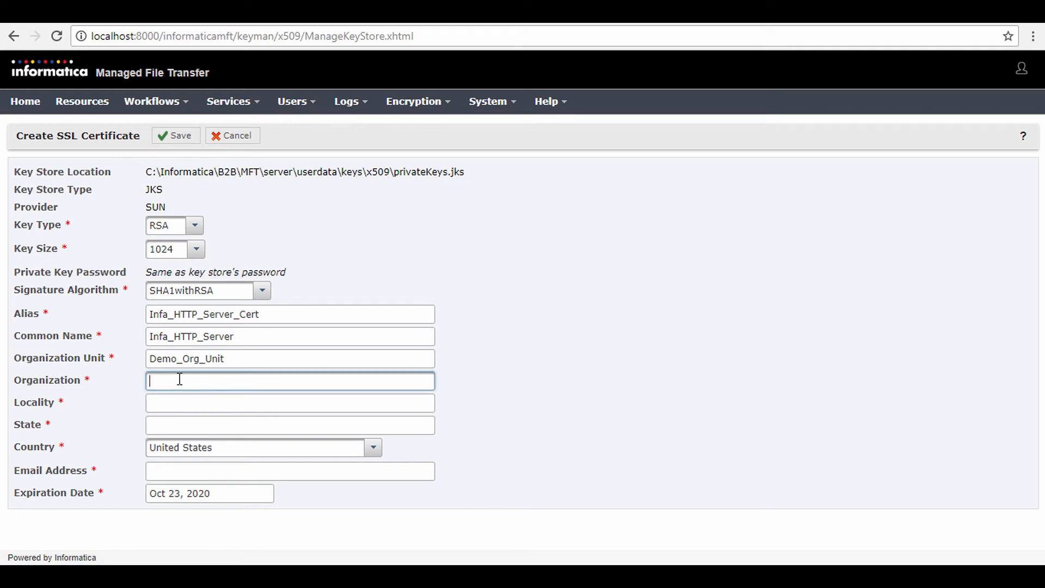
pyautogui.write('Demo_Org')
pyautogui.click(178, 401)
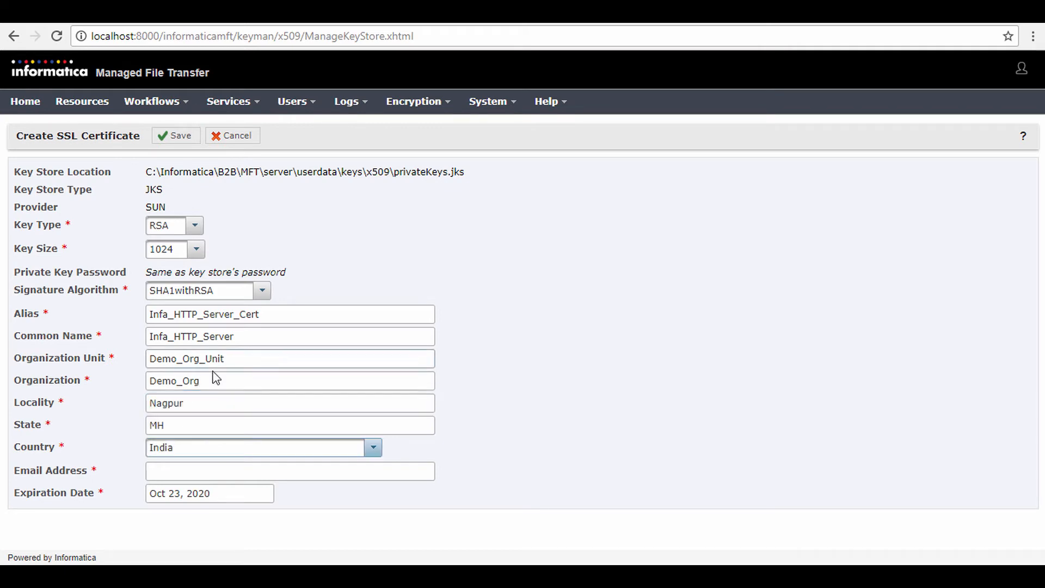
# Step: Enter the certificate's email address and save the new certificate to the private key store
pyautogui.click(174, 470)
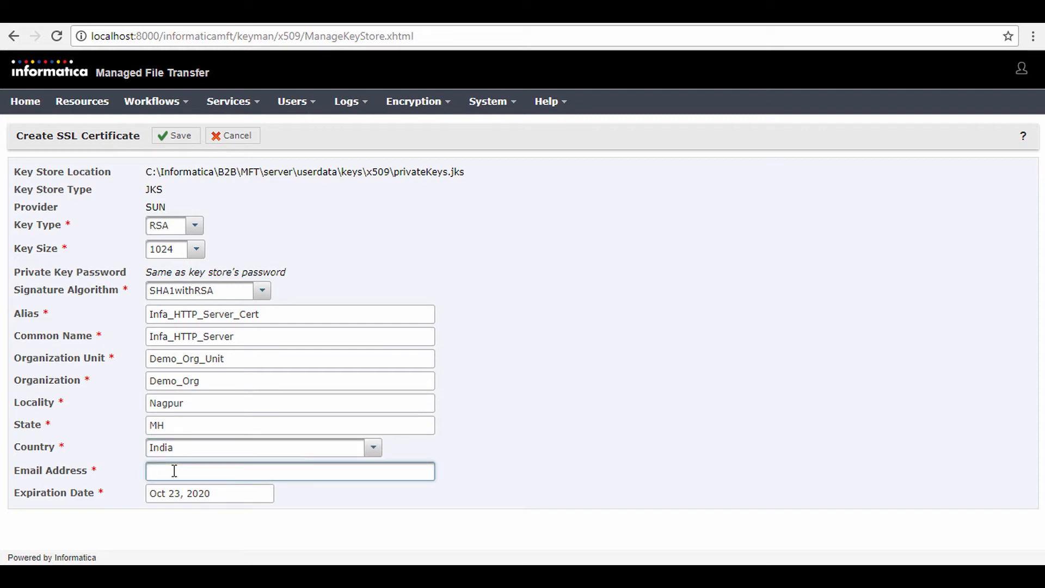
pyautogui.hotkey('ctrl', 'v')
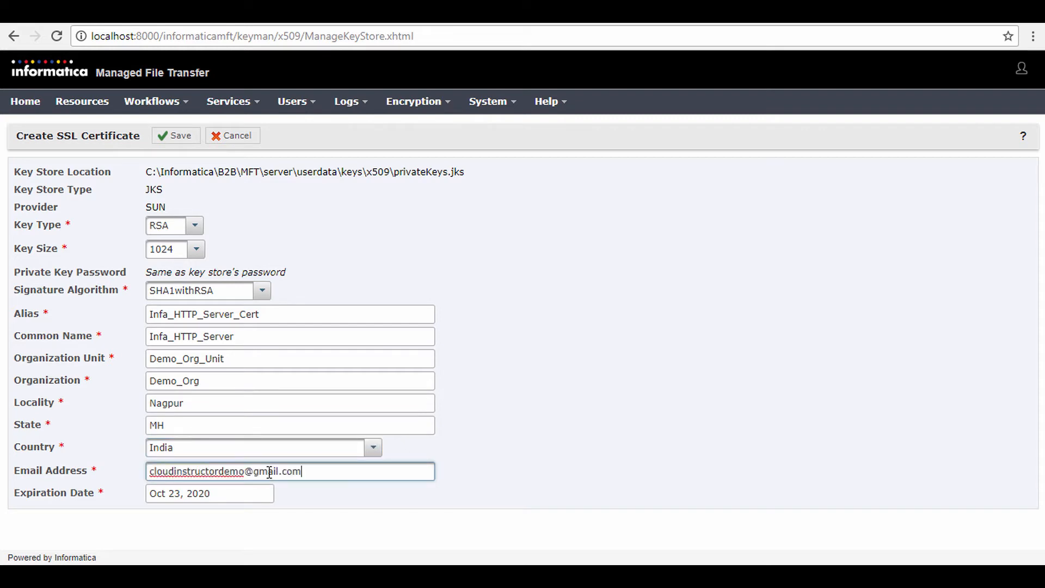
pyautogui.click(245, 495)
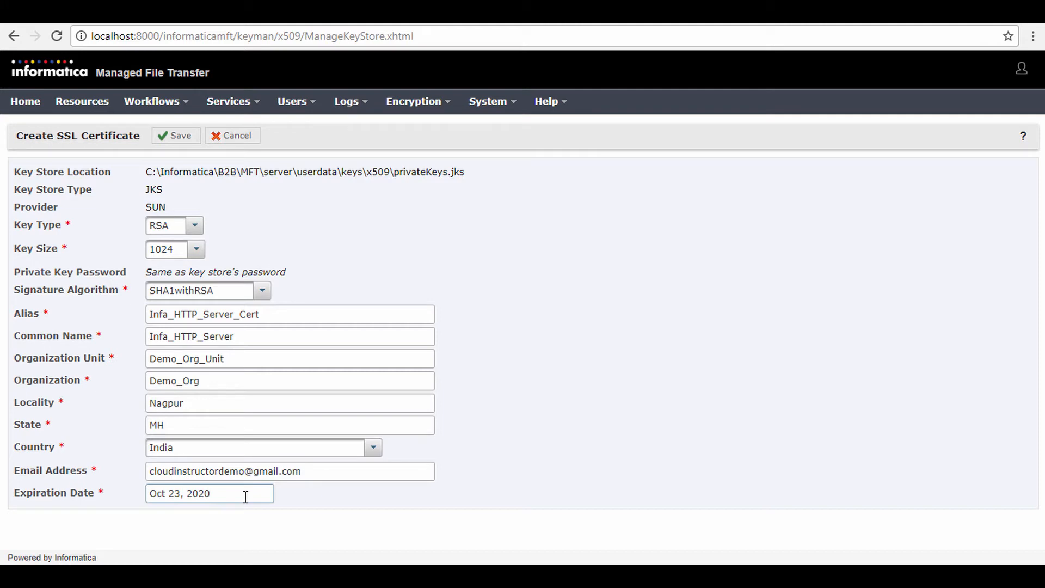
pyautogui.click(183, 144)
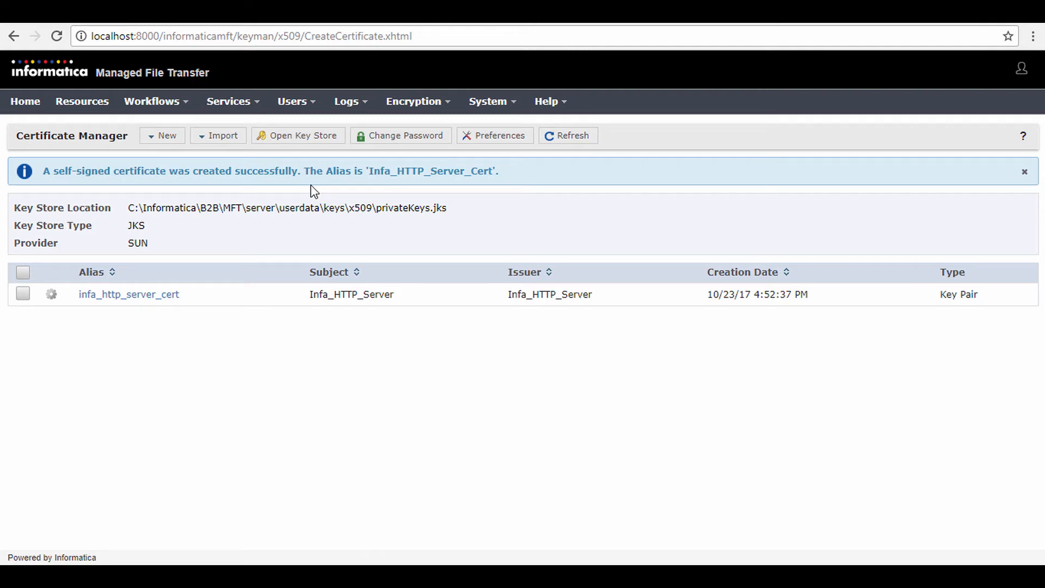
# Step: Open the SSL settings of the default listener in the HTTPS/AS2 service configuration
pyautogui.click(240, 100)
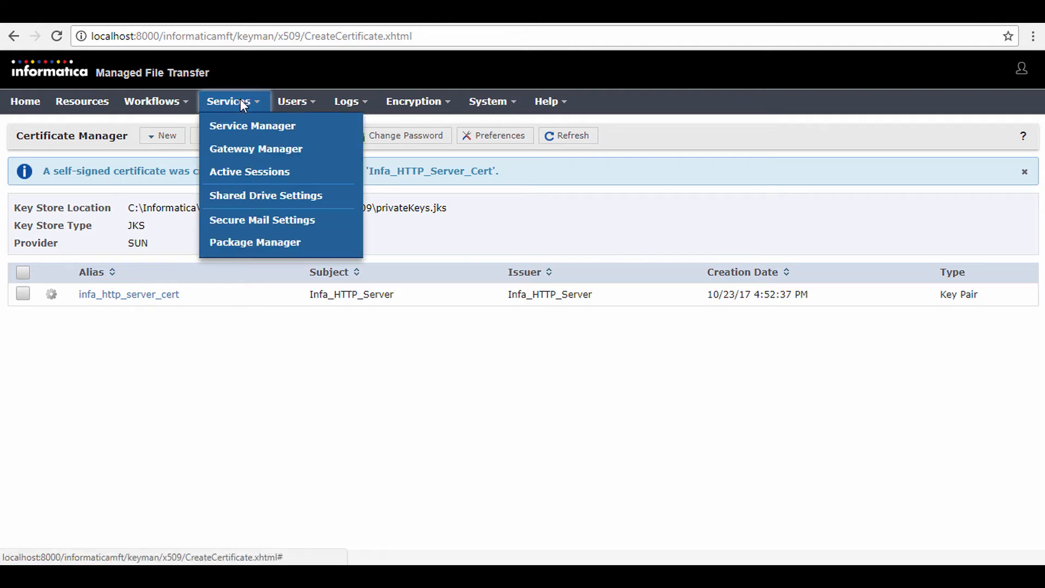
pyautogui.click(243, 128)
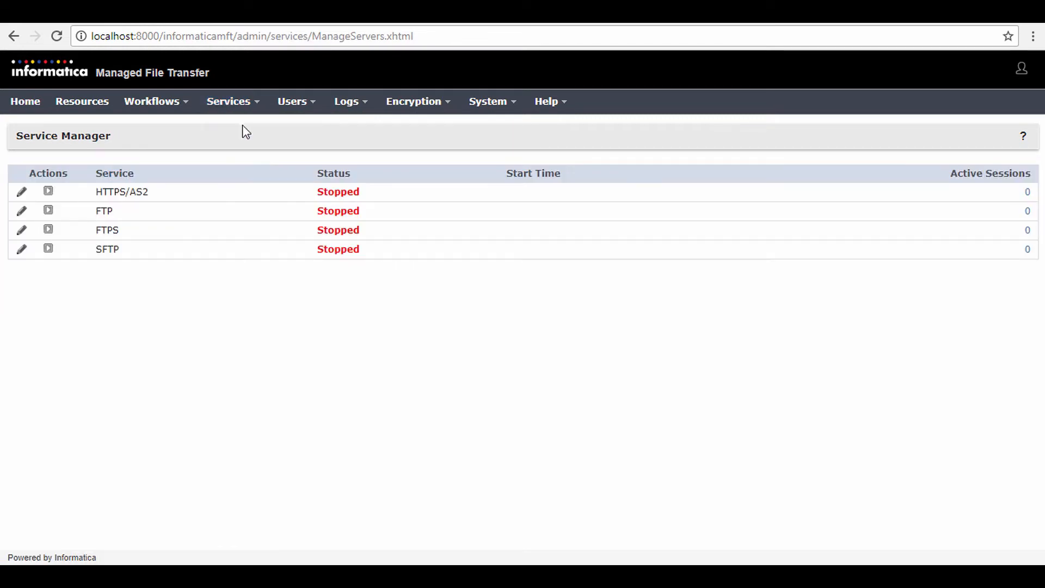
pyautogui.click(22, 193)
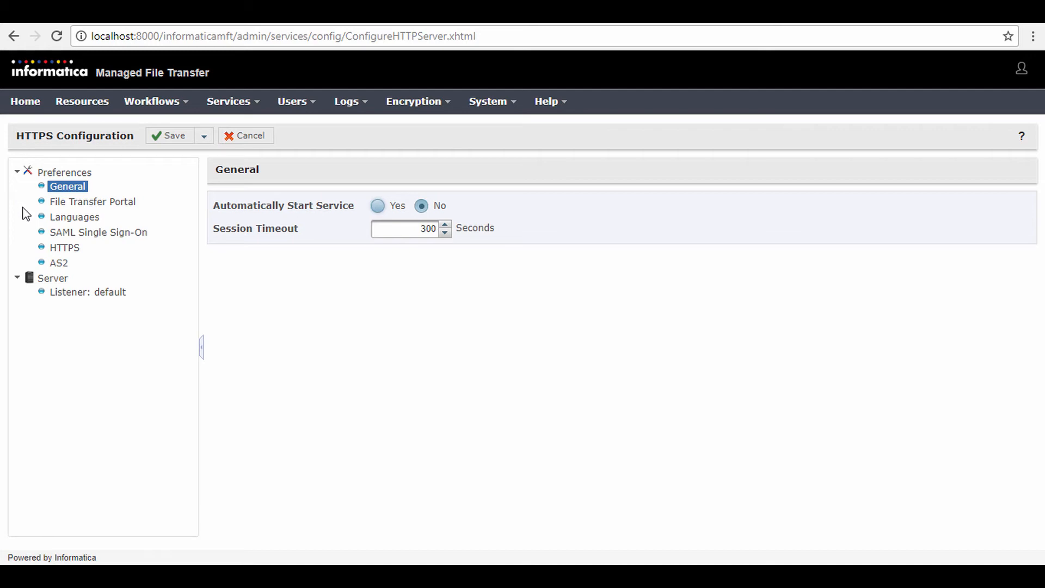
pyautogui.click(90, 292)
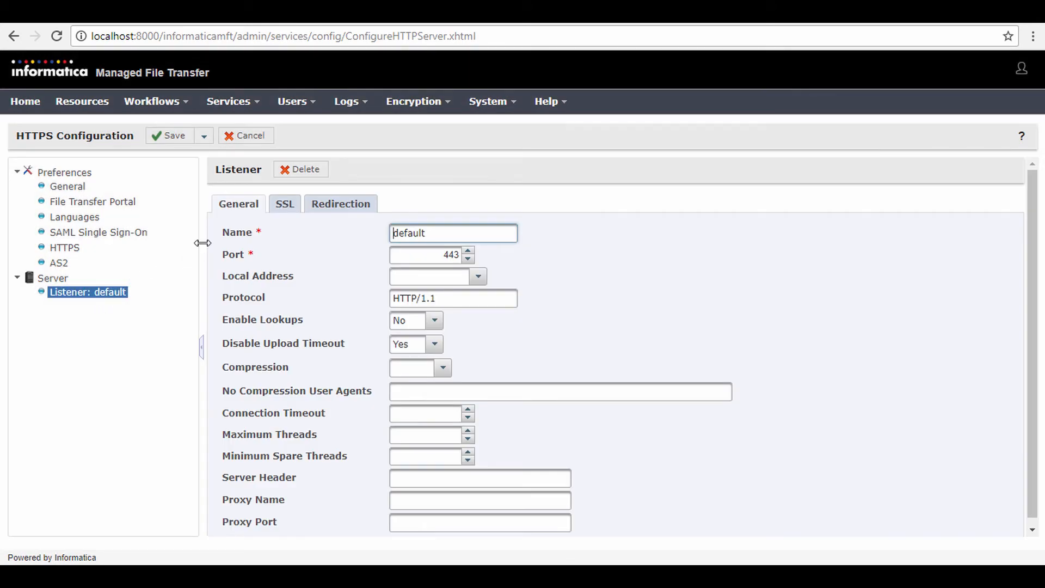
pyautogui.click(289, 209)
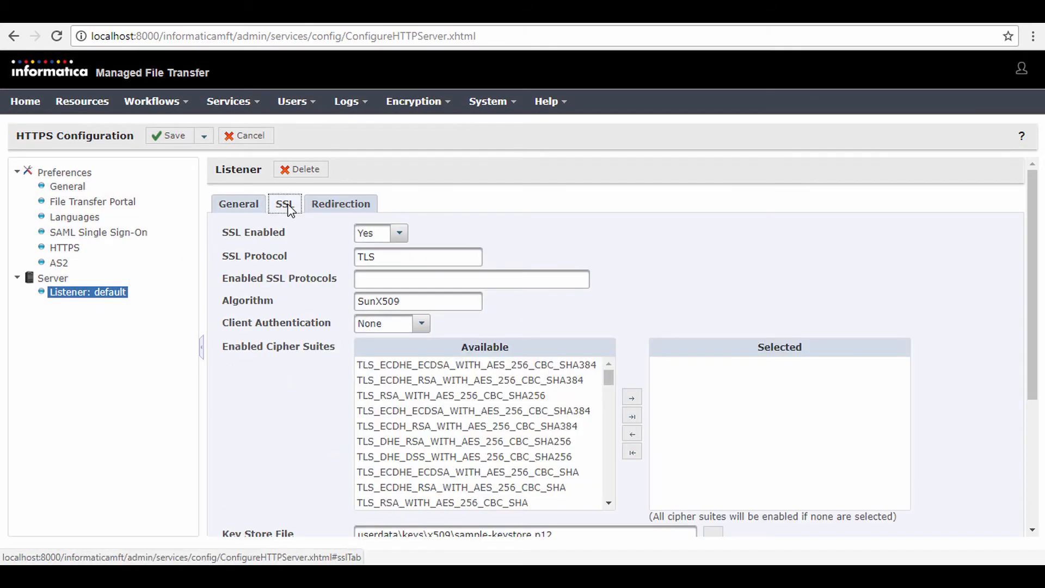
# Step: Set the listener's key store file to privateKeys.jks from the userdata\keys\x509 folder
pyautogui.scroll(-5, 585, 321)
pyautogui.scroll(-5, 678, 486)
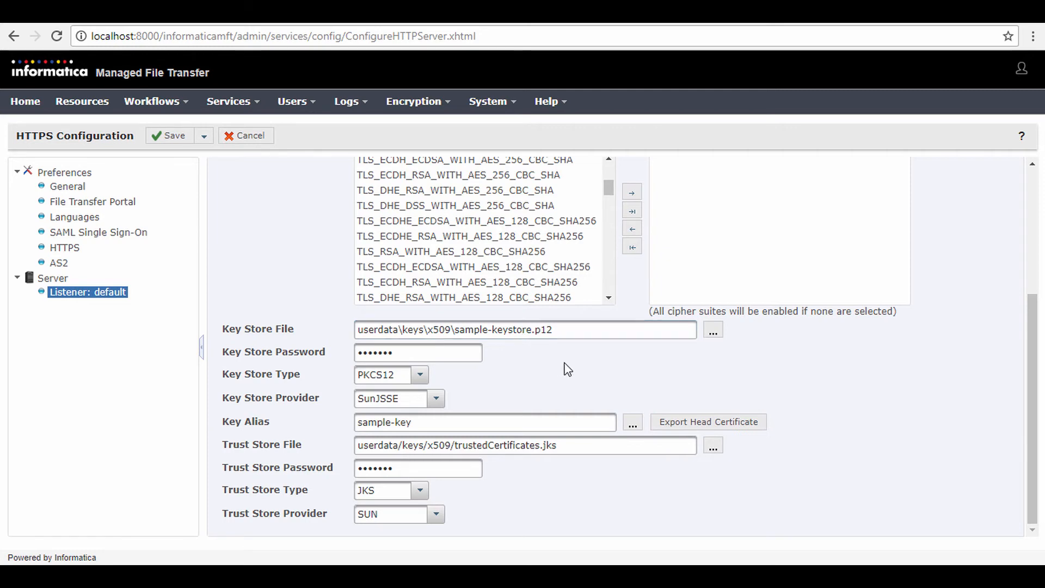
pyautogui.click(713, 339)
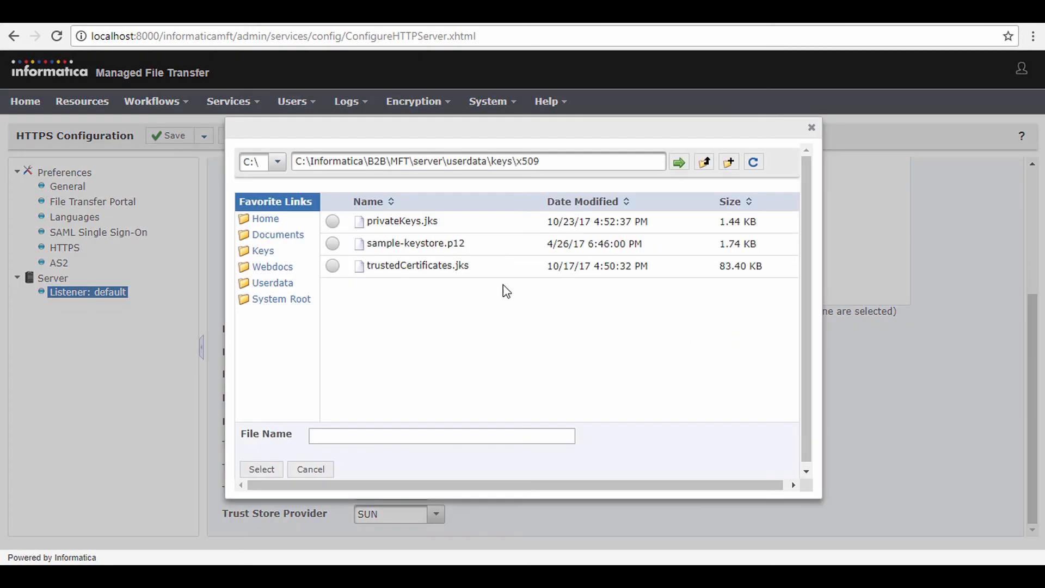
pyautogui.click(332, 222)
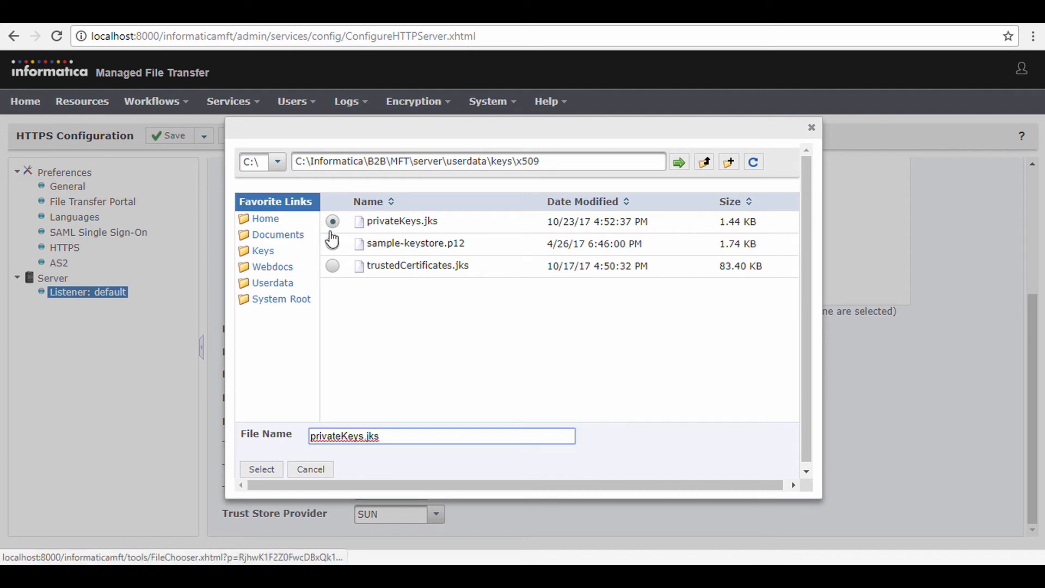
pyautogui.click(261, 469)
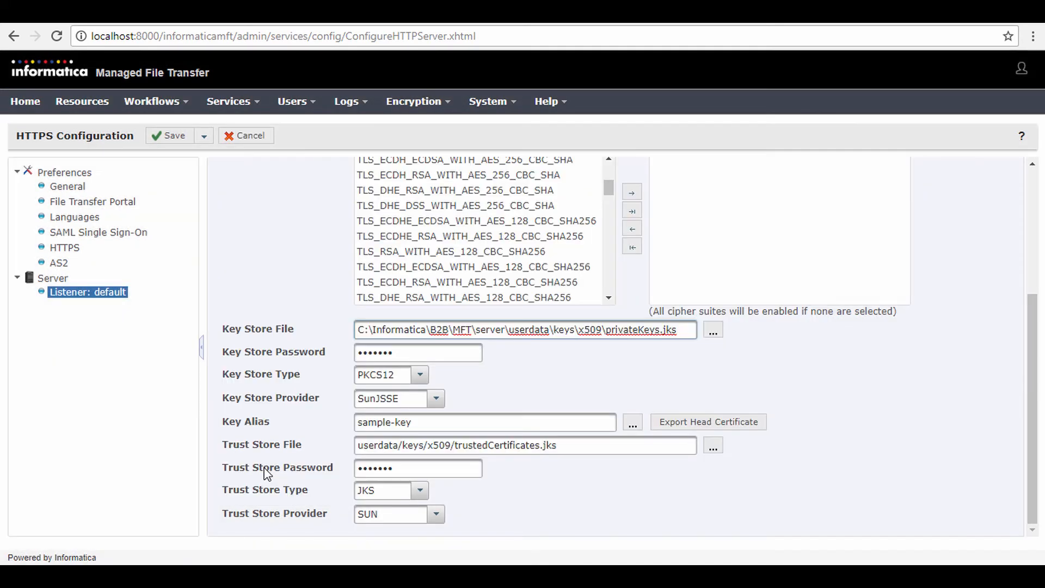
# Step: Set the listener's key store type to JKS and its key store provider to the blank option
pyautogui.click(417, 382)
pyautogui.click(380, 419)
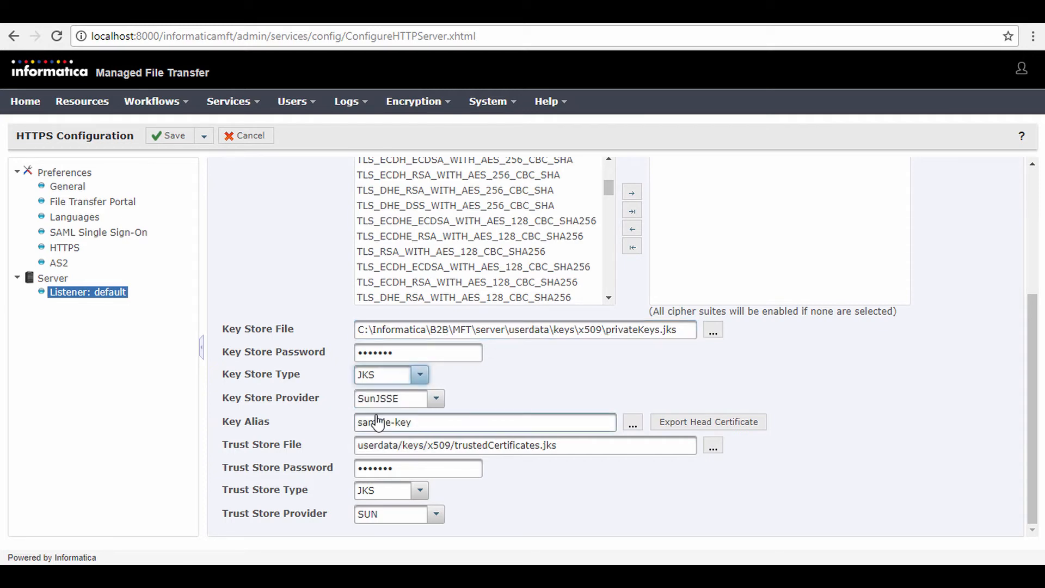
pyautogui.click(435, 399)
pyautogui.click(411, 420)
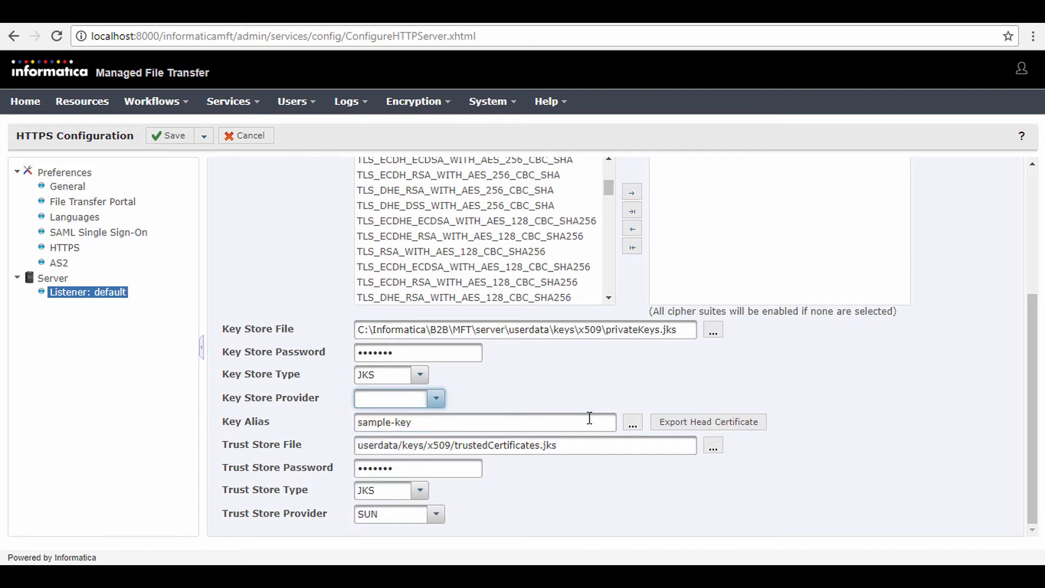
# Step: Choose the private key infa_http_server_cert as the listener's key alias
pyautogui.click(633, 423)
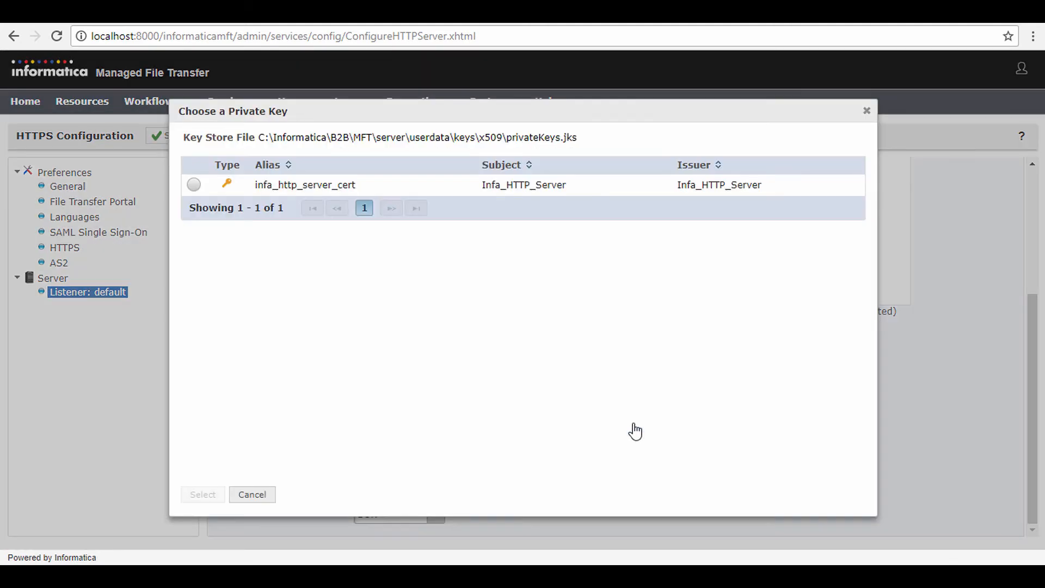
pyautogui.click(194, 184)
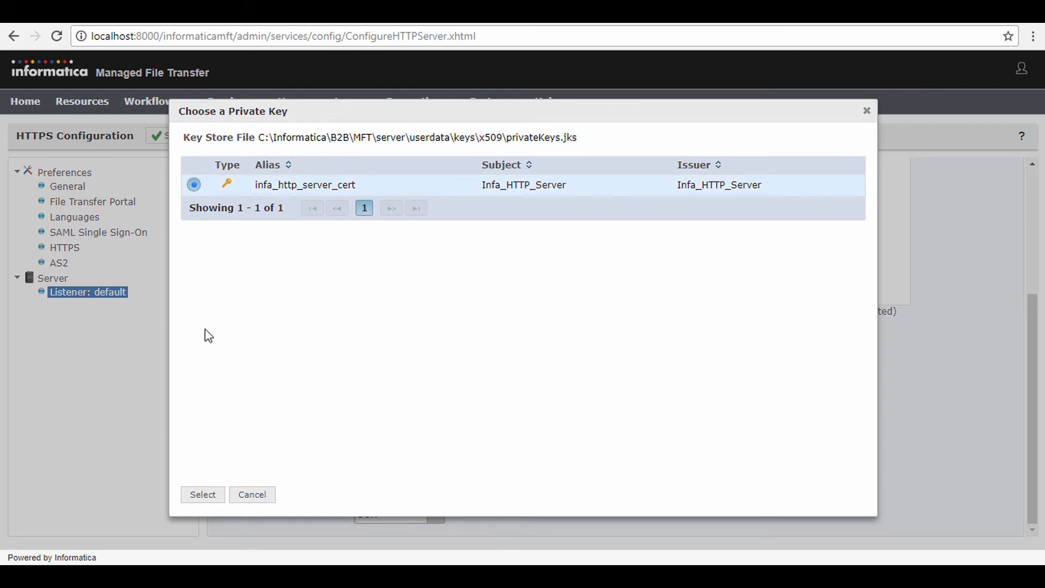
pyautogui.click(200, 494)
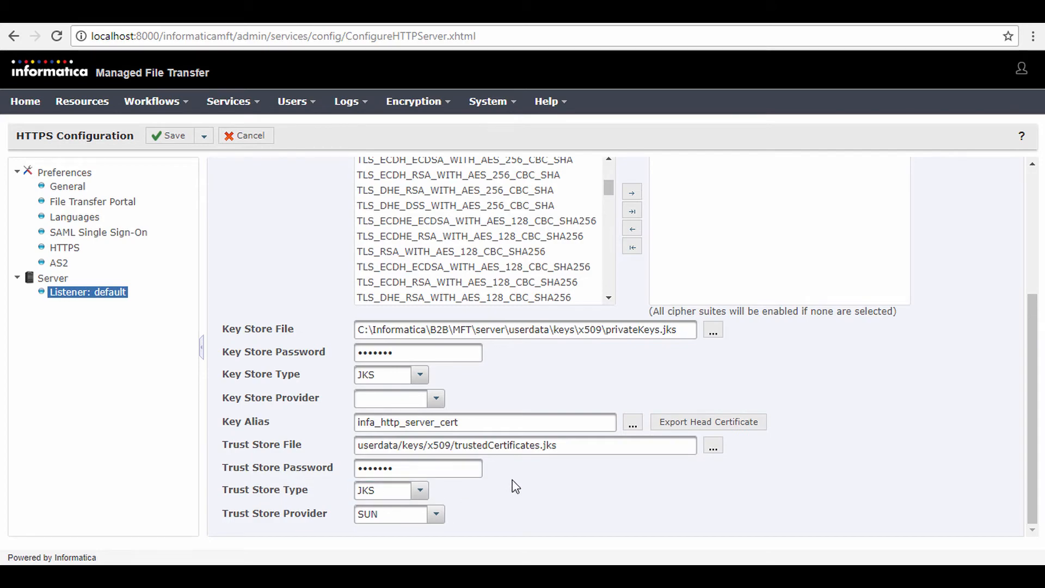
# Step: Export the listener's head certificate and save the HTTPS configuration
pyautogui.click(710, 430)
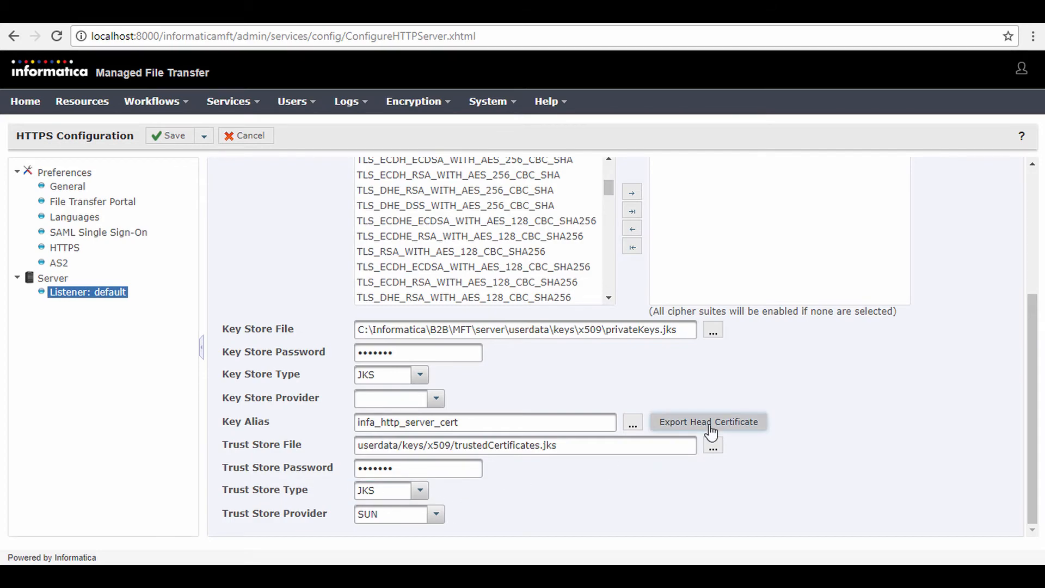
pyautogui.click(399, 377)
pyautogui.click(170, 137)
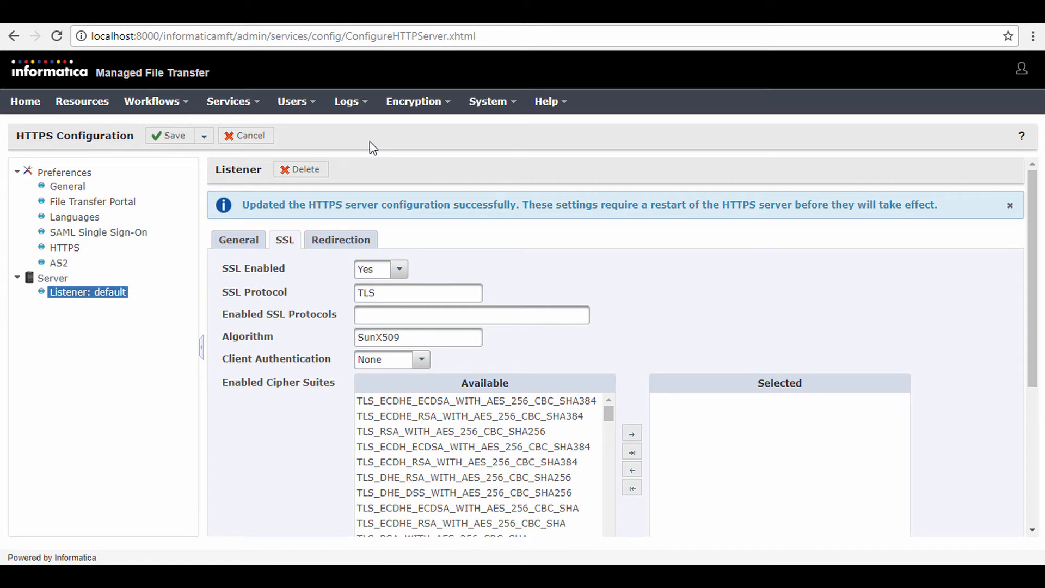
# Step: Open the certificate import page for the trustedCertificates.jks key store in the Certificate Manager
pyautogui.click(439, 106)
pyautogui.click(442, 148)
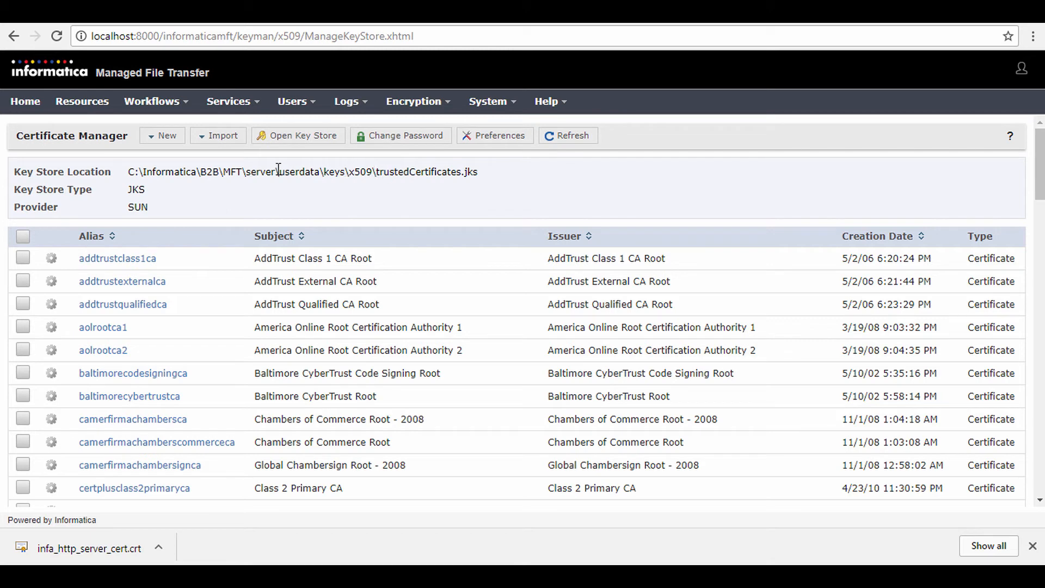
pyautogui.click(213, 144)
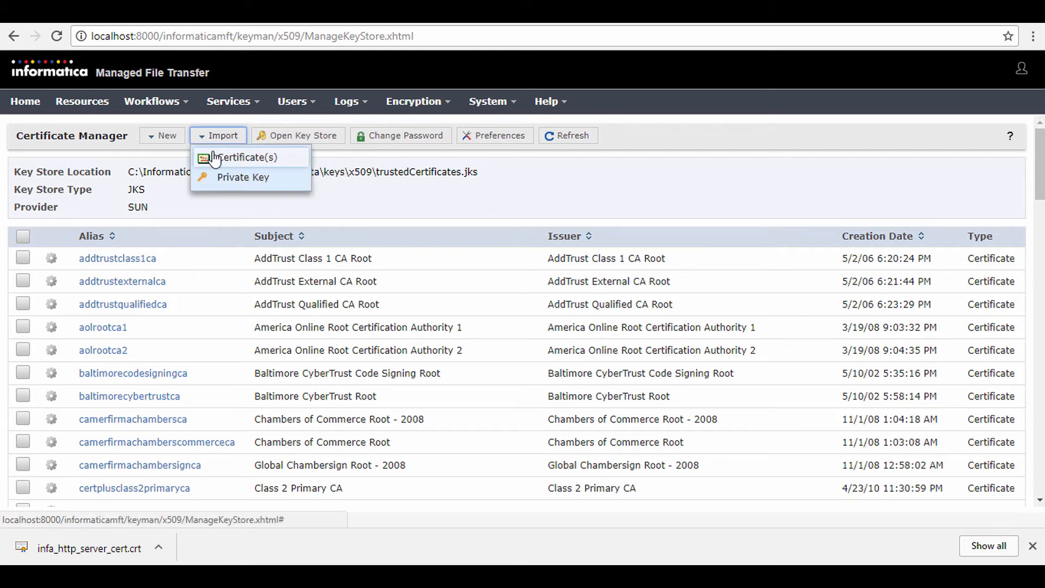
pyautogui.click(215, 158)
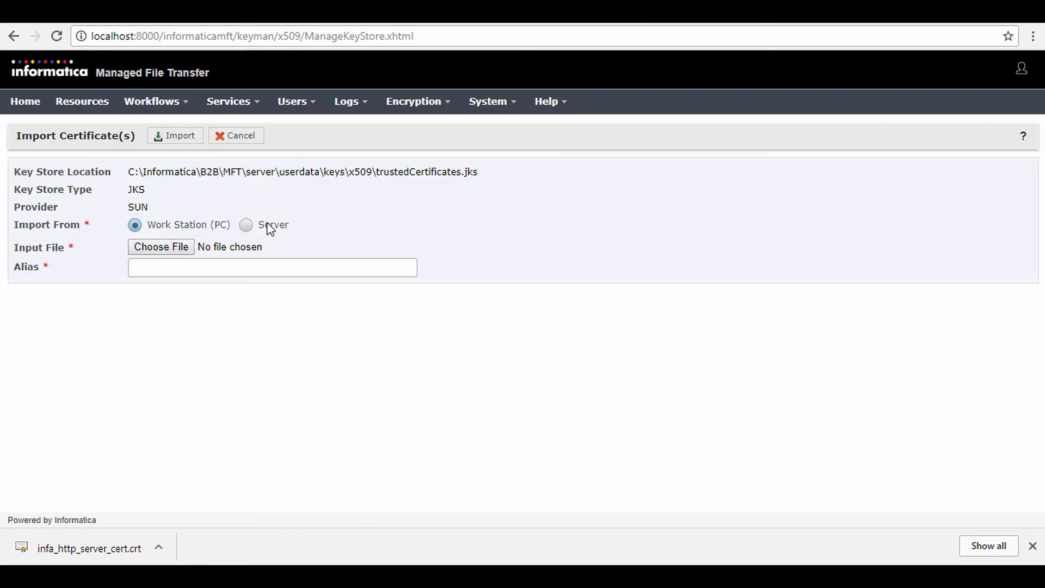
# Step: Import infa_http_server_cert.crt from the Desktop into the key store under the alias Infa_HTTP_Server_Cert
pyautogui.click(182, 248)
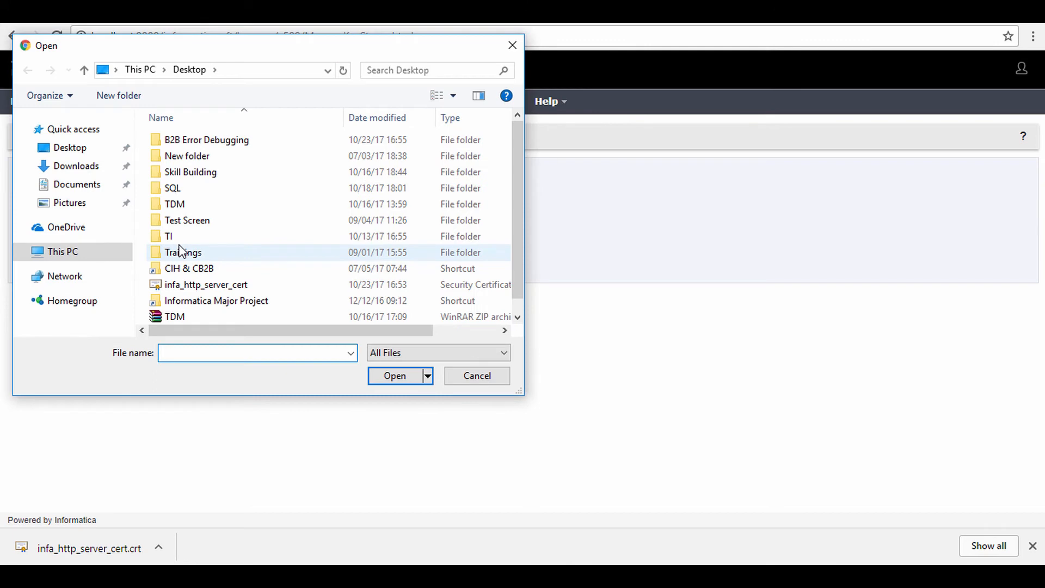
pyautogui.click(192, 285)
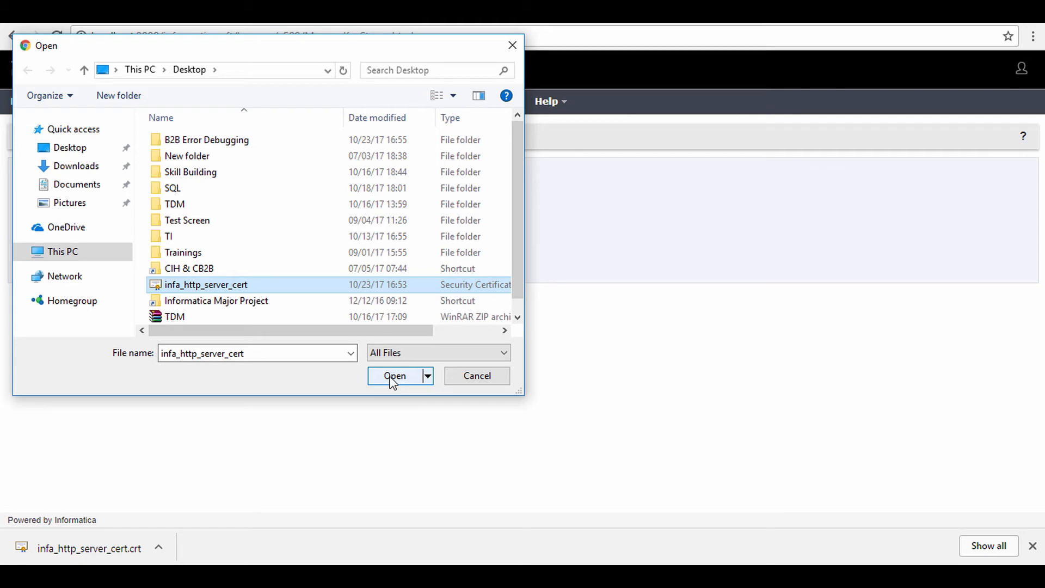
pyautogui.click(393, 377)
pyautogui.click(259, 267)
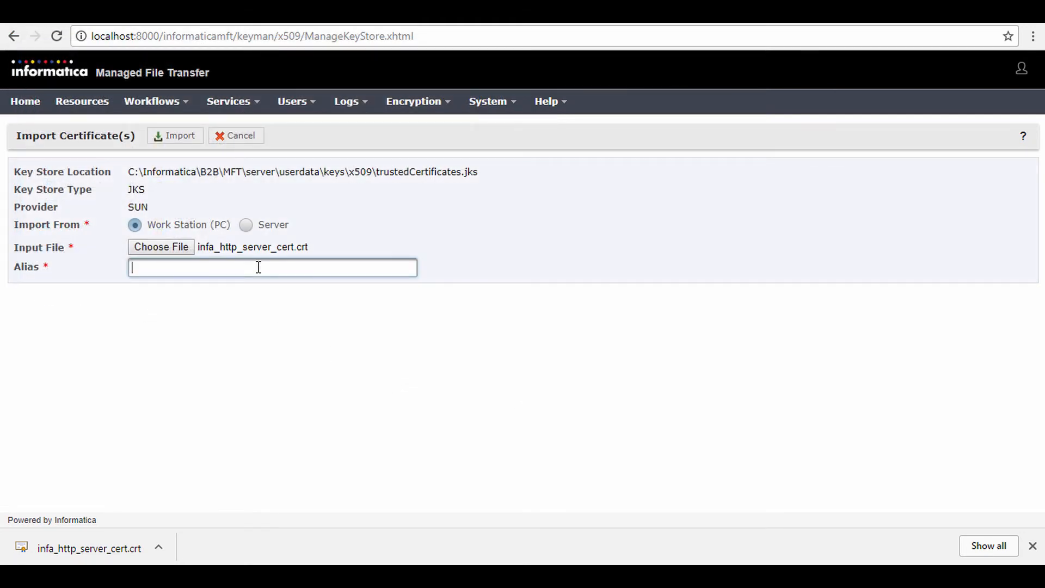
pyautogui.write('Infa_HTTP_Server_Cert')
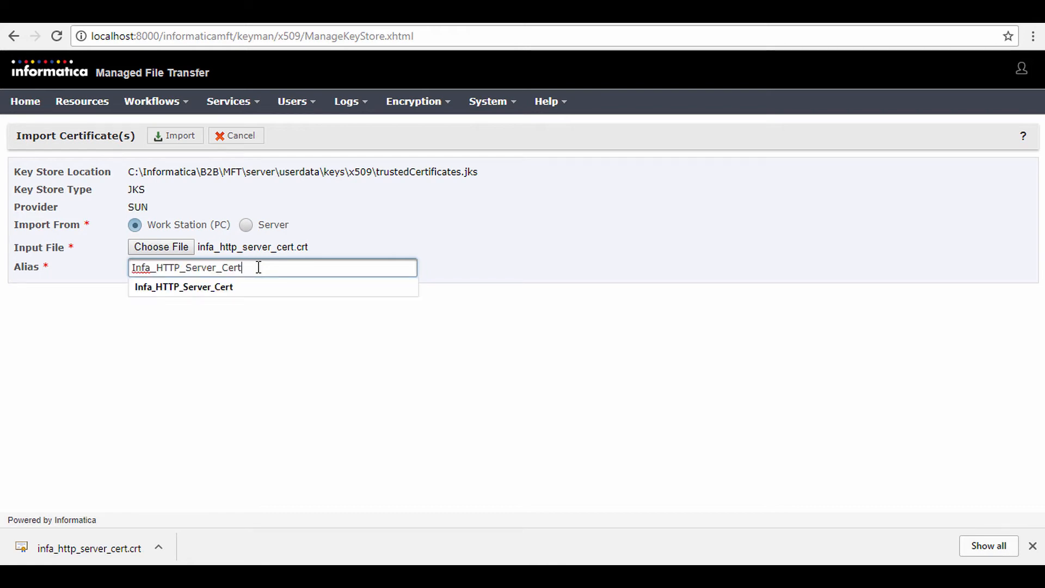
pyautogui.click(233, 319)
pyautogui.click(186, 143)
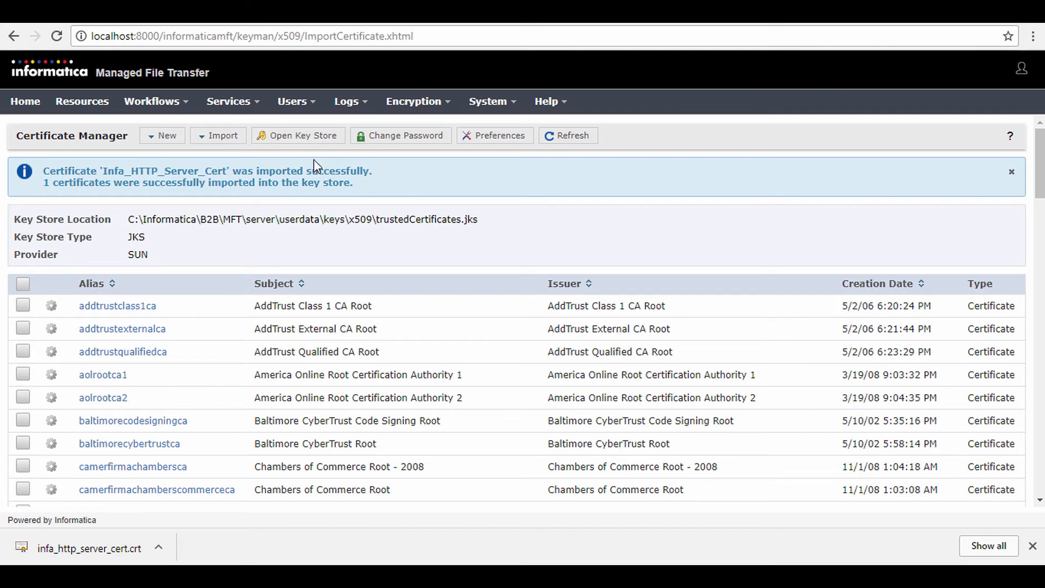
# Step: Open the AS2 preferences of the HTTPS/AS2 service configuration
pyautogui.click(247, 104)
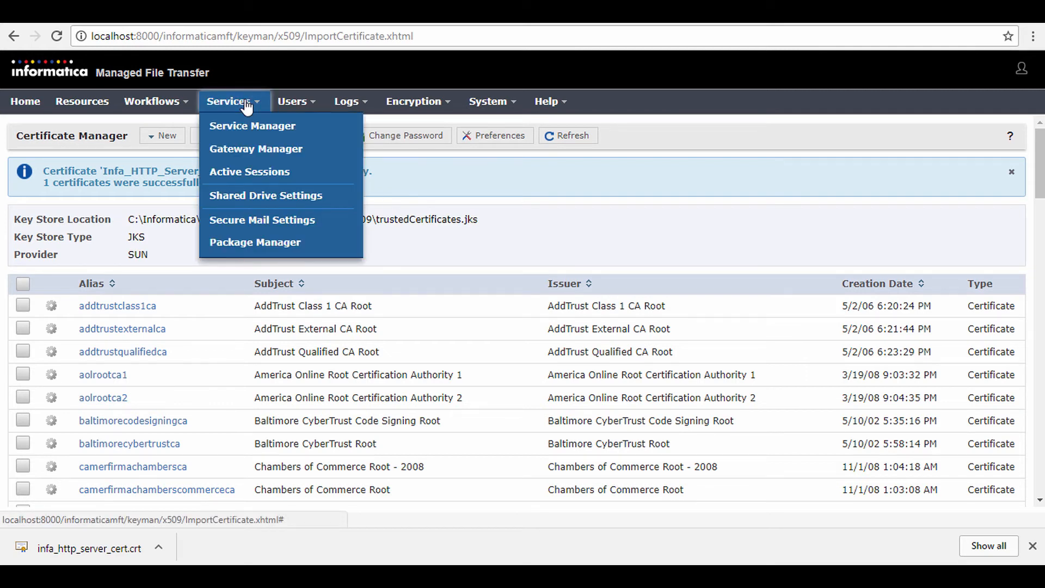
pyautogui.click(249, 127)
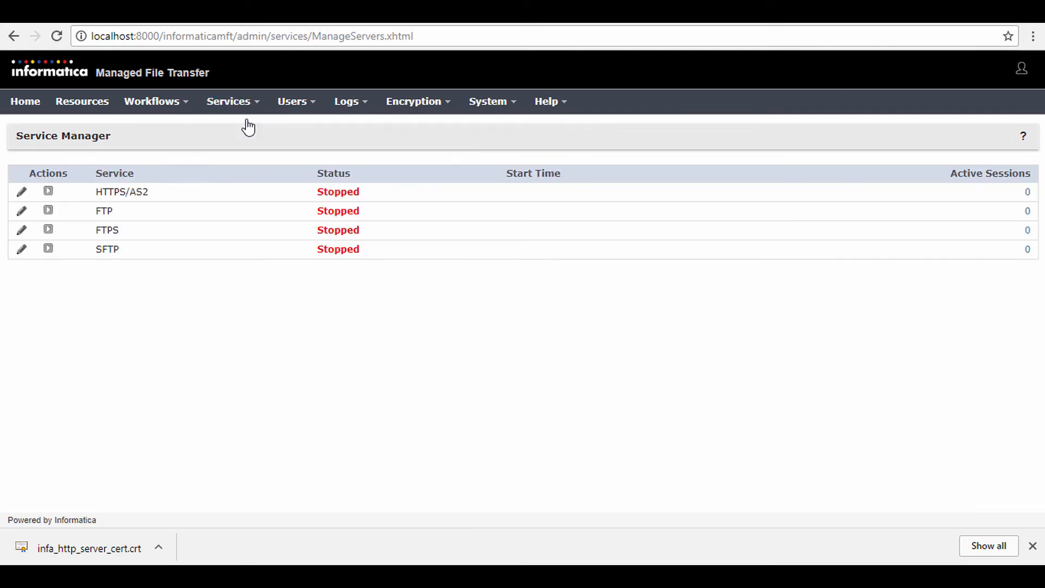
pyautogui.click(21, 193)
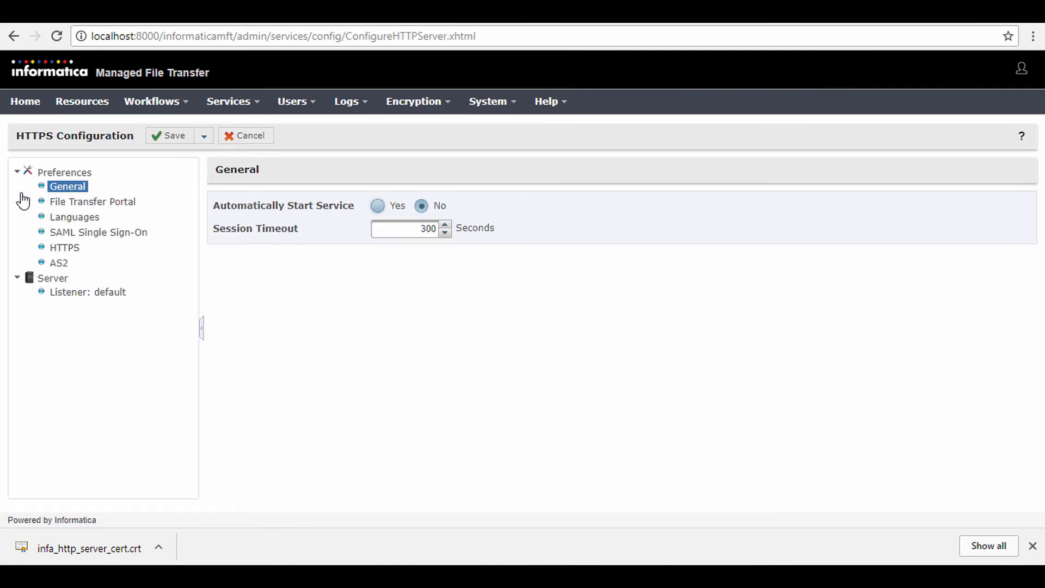
pyautogui.click(60, 264)
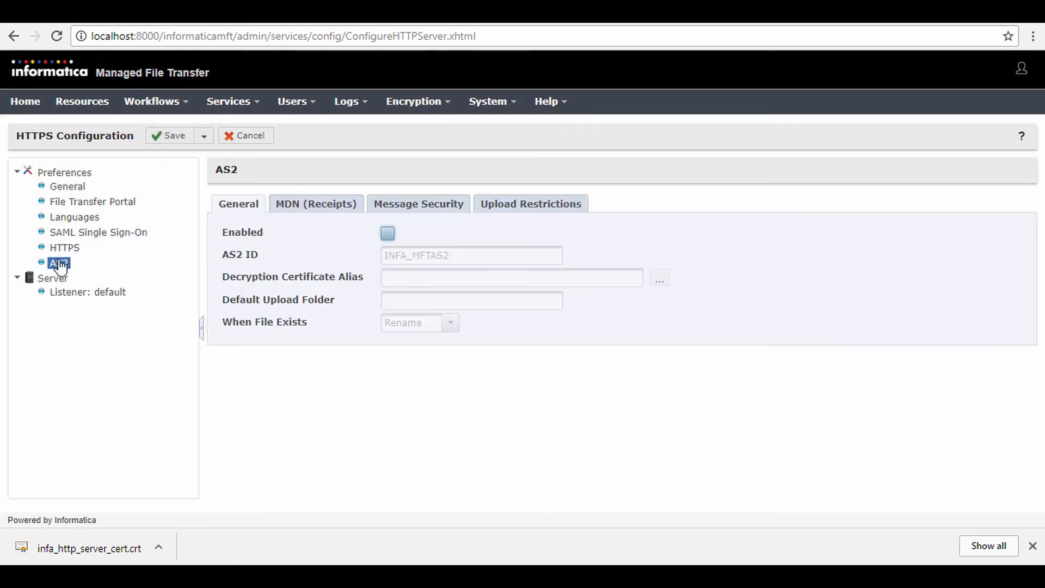
# Step: Enable AS2 with the AS2 ID INFA_MFTAS2, save the configuration and start the HTTPS/AS2 service
pyautogui.click(388, 234)
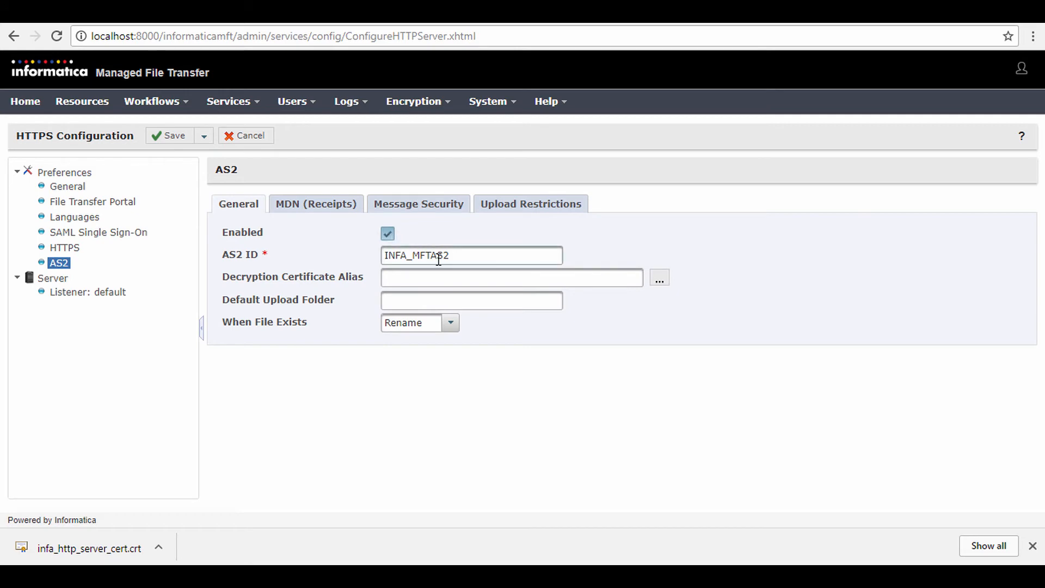
pyautogui.doubleClick(471, 256)
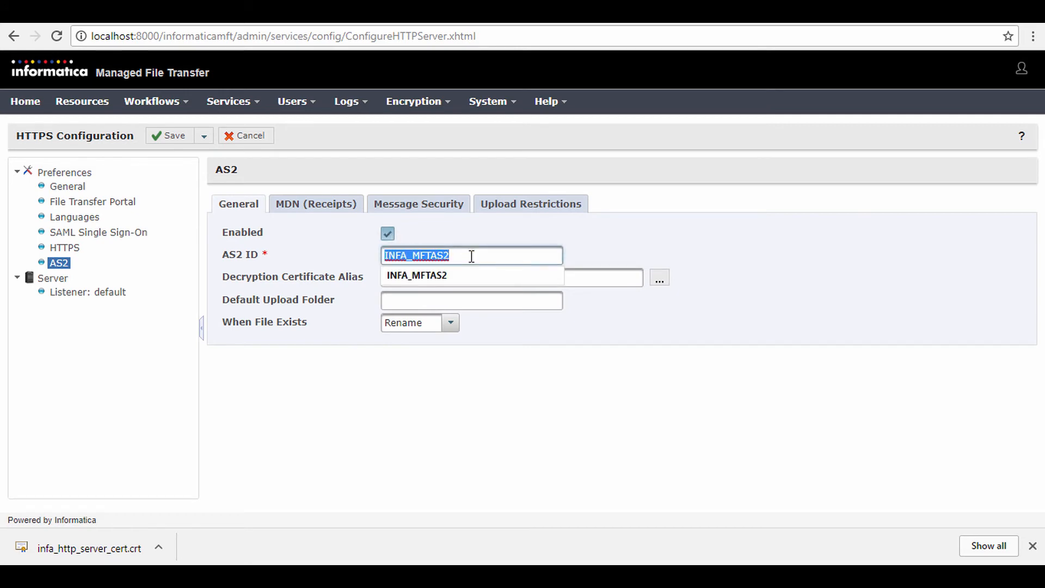
pyautogui.click(471, 256)
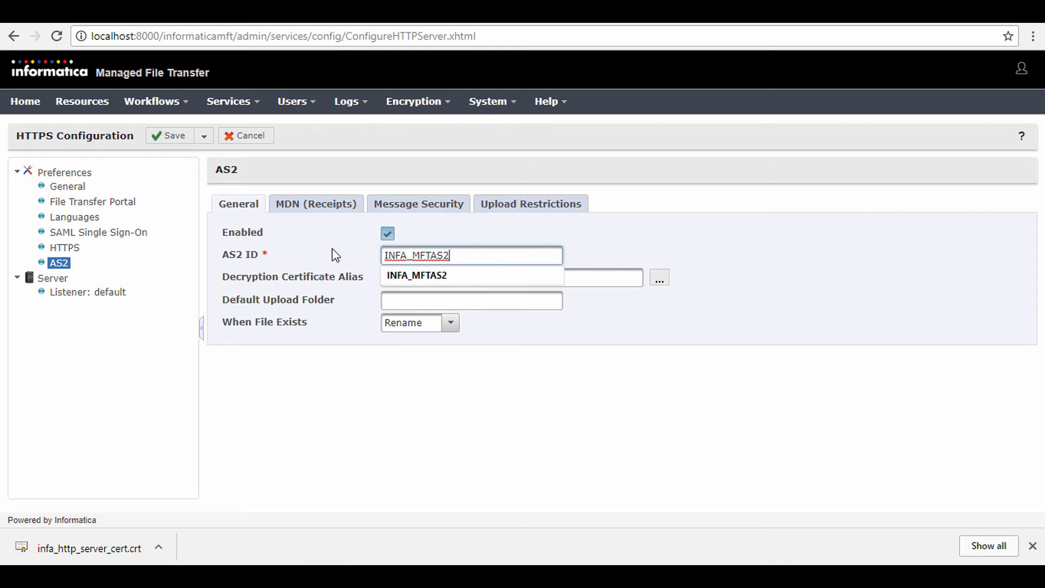
pyautogui.click(203, 136)
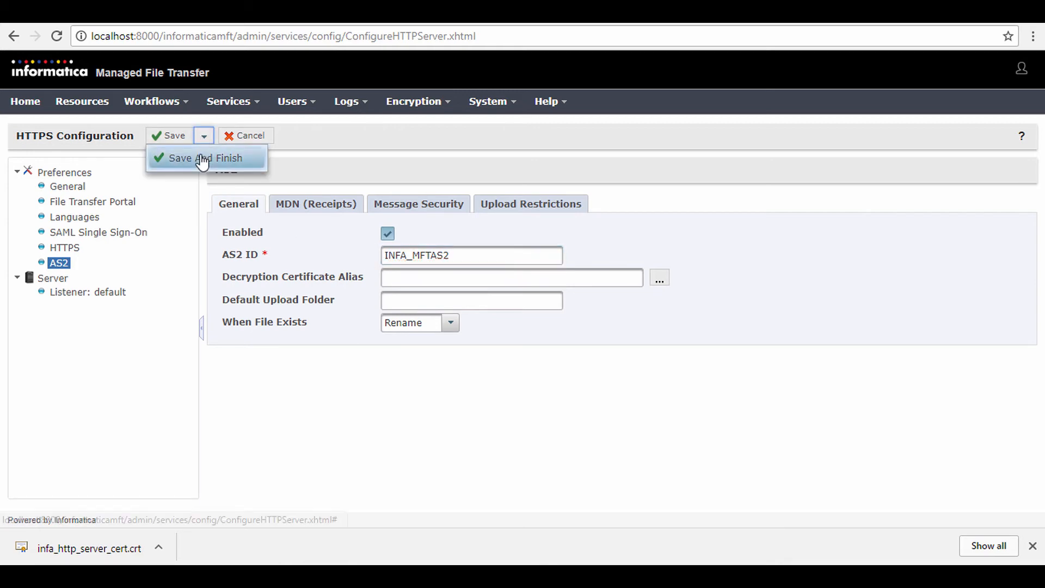
pyautogui.click(203, 159)
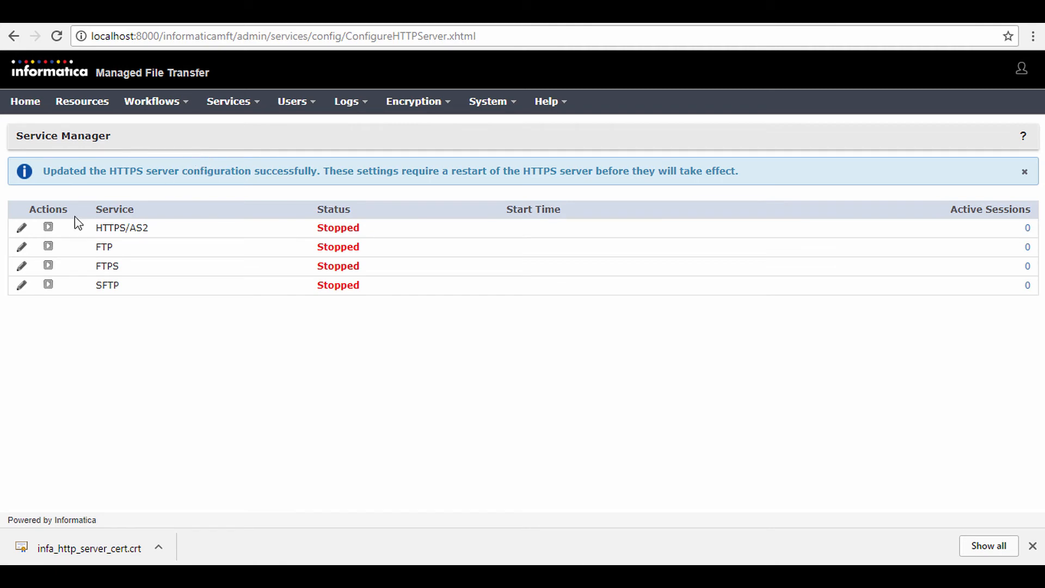
pyautogui.click(49, 229)
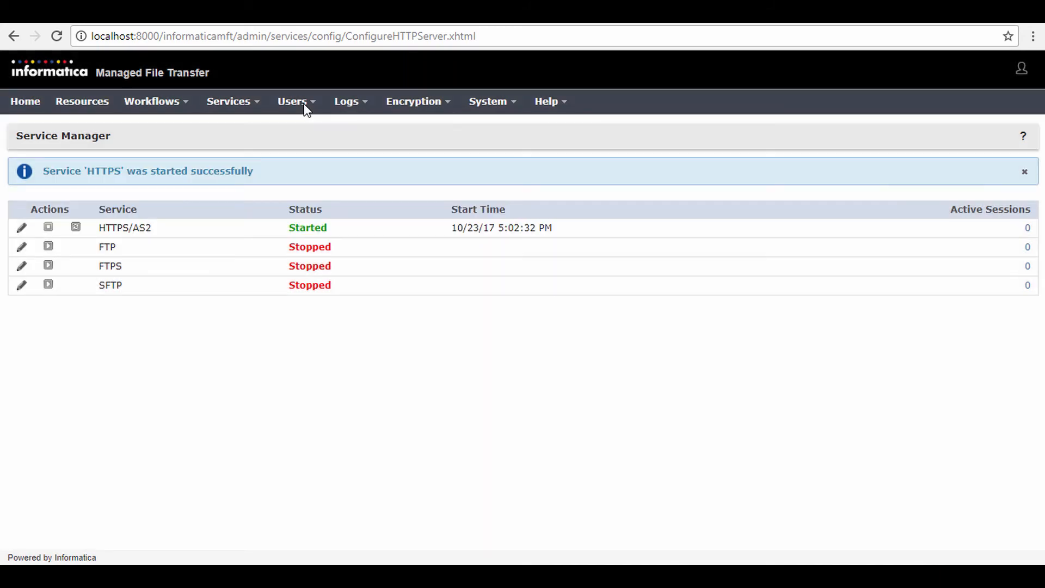
# Step: Begin adding a new web user with the user name Web_User_Demo
pyautogui.click(298, 106)
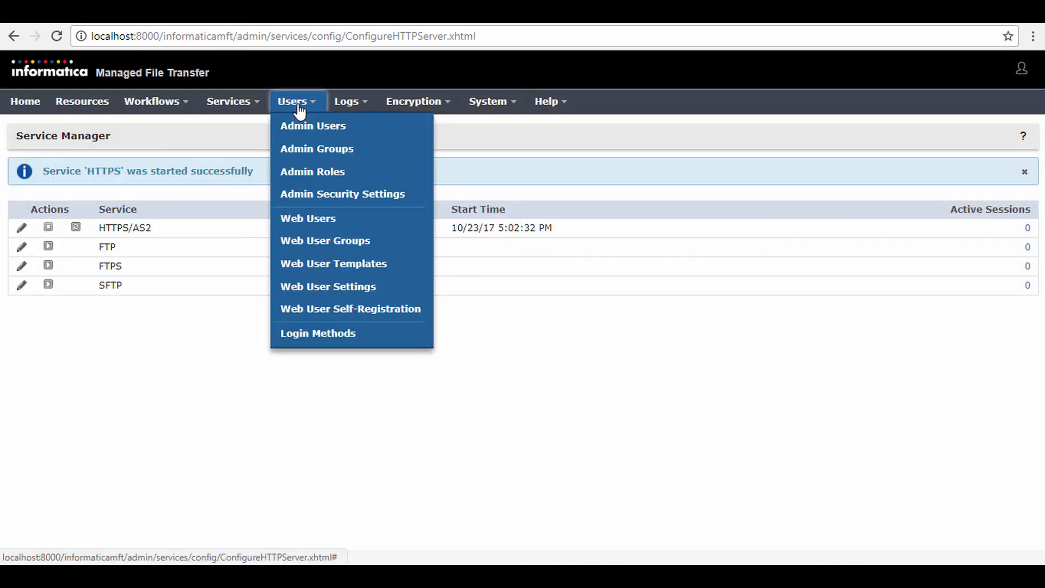
pyautogui.click(319, 222)
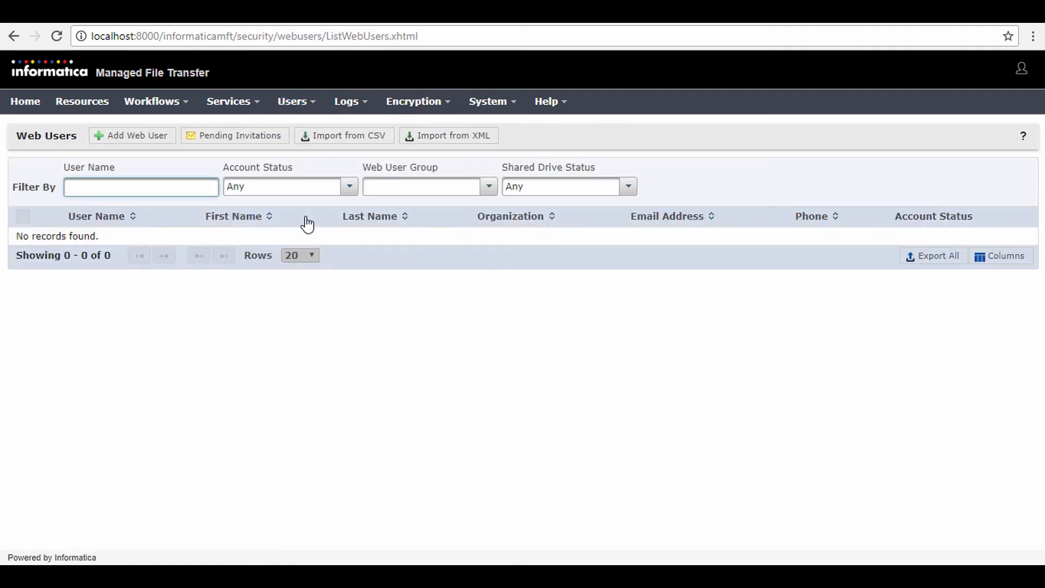
pyautogui.click(150, 139)
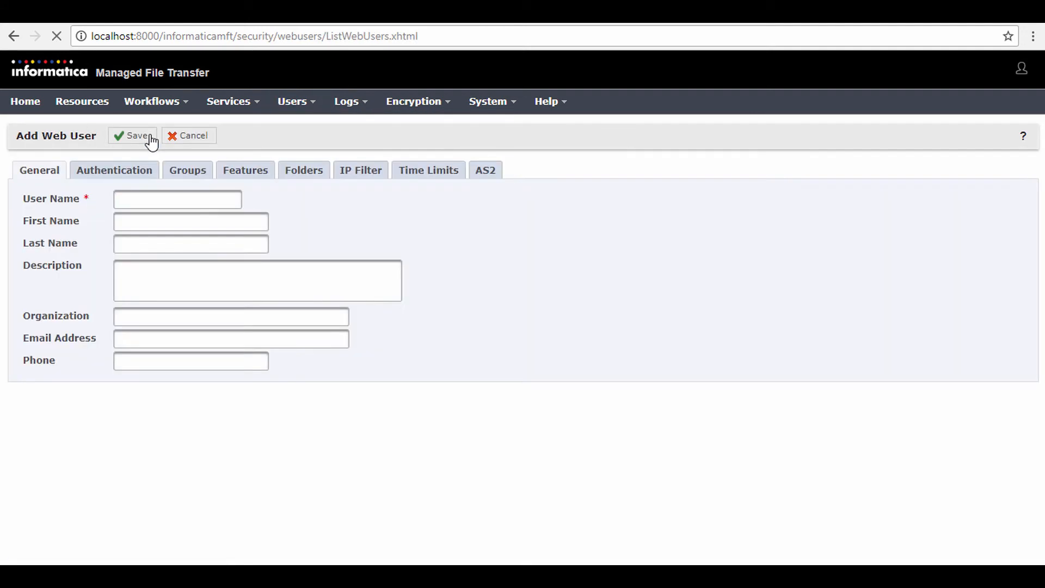
pyautogui.click(148, 197)
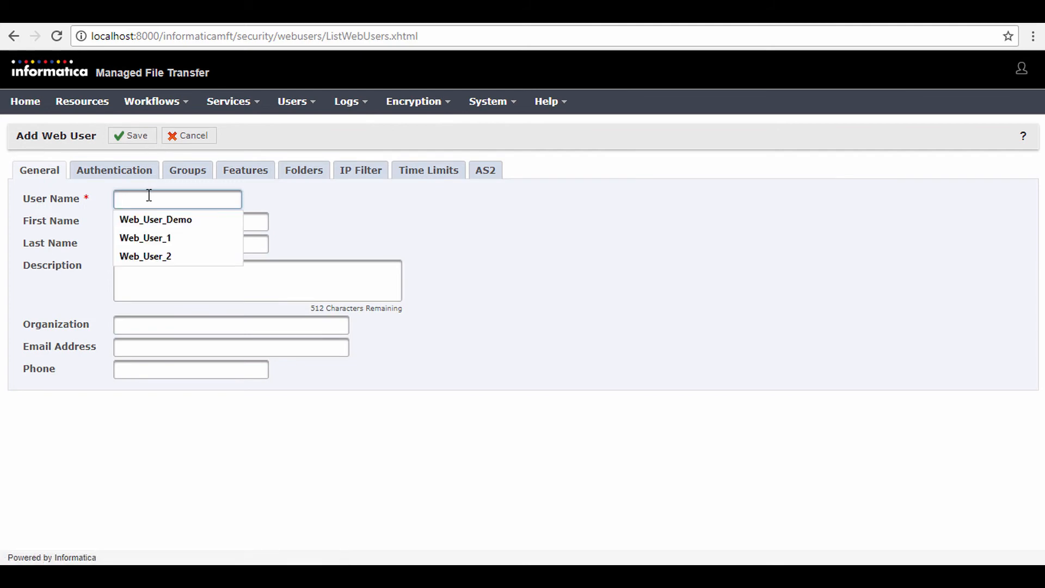
pyautogui.click(155, 219)
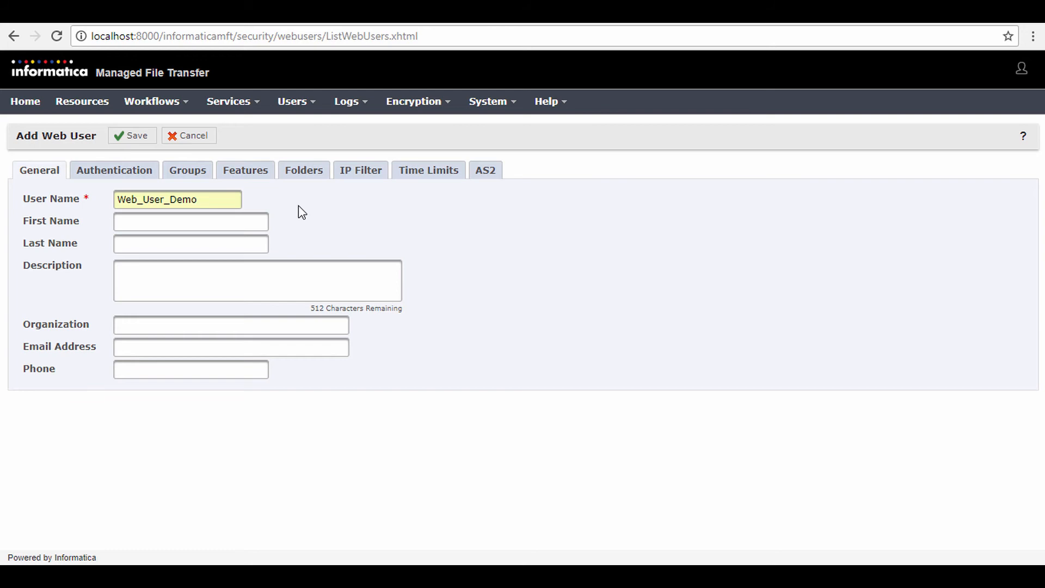
# Step: Specify and confirm the web user's password, and turn off the forced password change at next logon
pyautogui.click(136, 178)
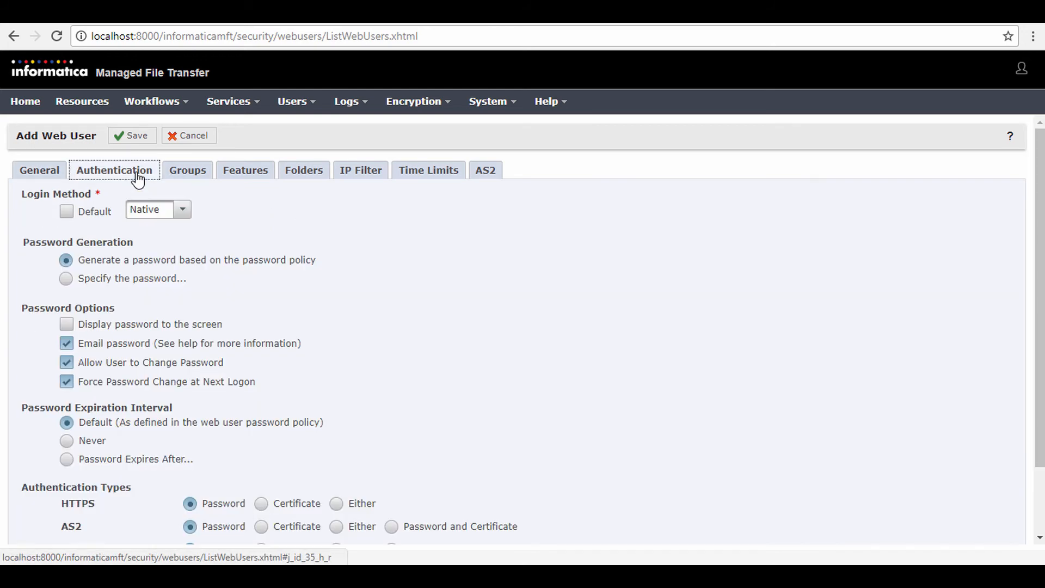
pyautogui.click(65, 279)
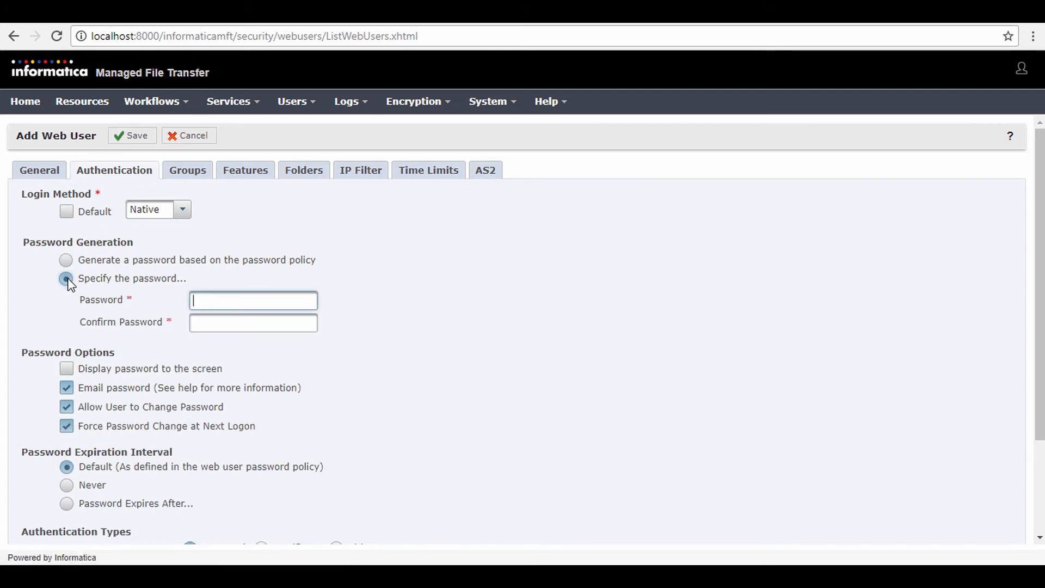
pyautogui.write('••••••••')
pyautogui.click(224, 322)
pyautogui.write('••••••••')
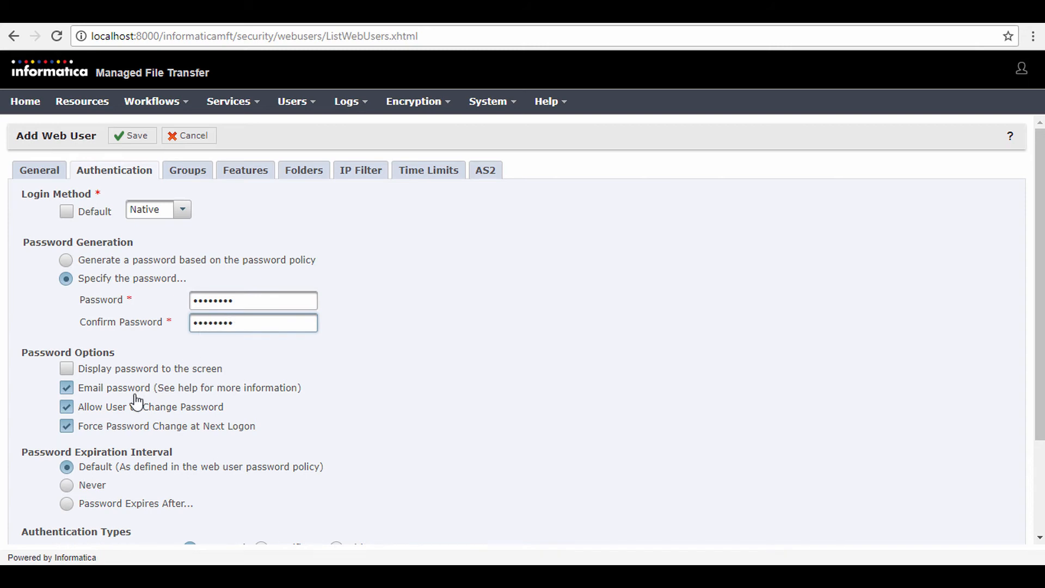
pyautogui.click(66, 423)
# Step: Review the web user's features and folder permissions, set the AS2 ID to WEB_USER_DEMO_CLIENT_1 and save the user
pyautogui.click(260, 172)
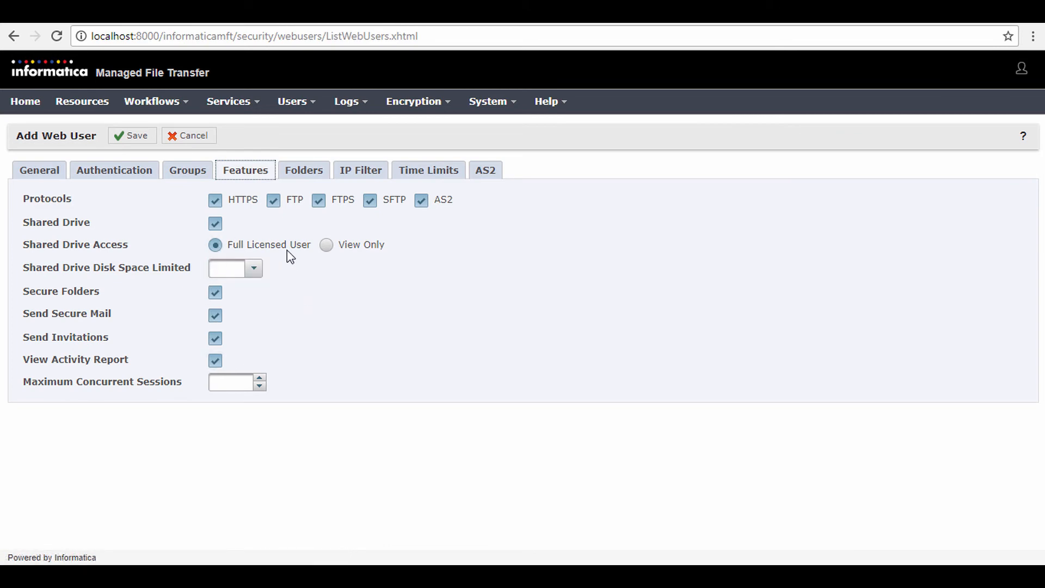
pyautogui.click(311, 174)
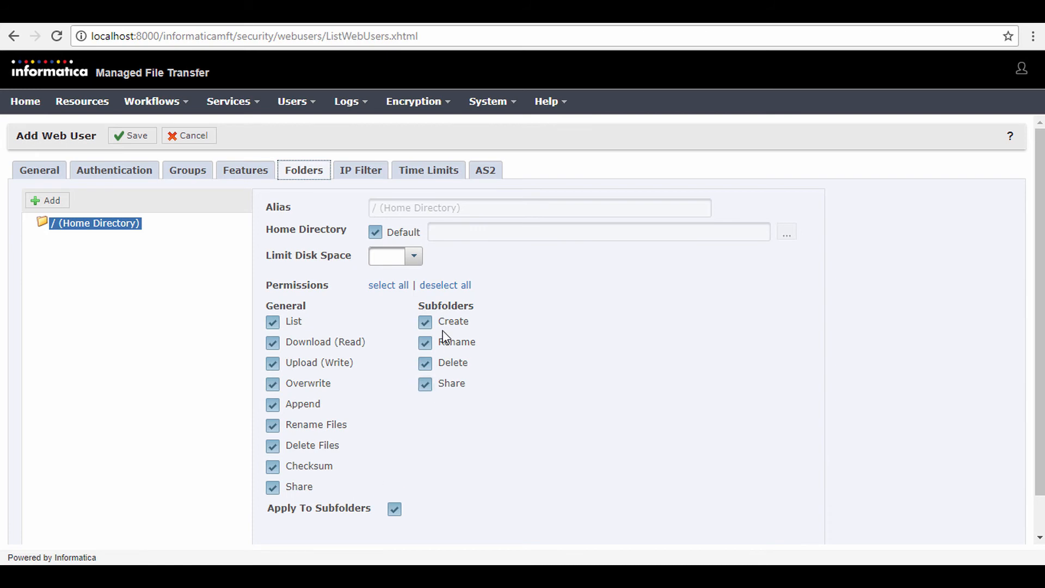
pyautogui.click(483, 173)
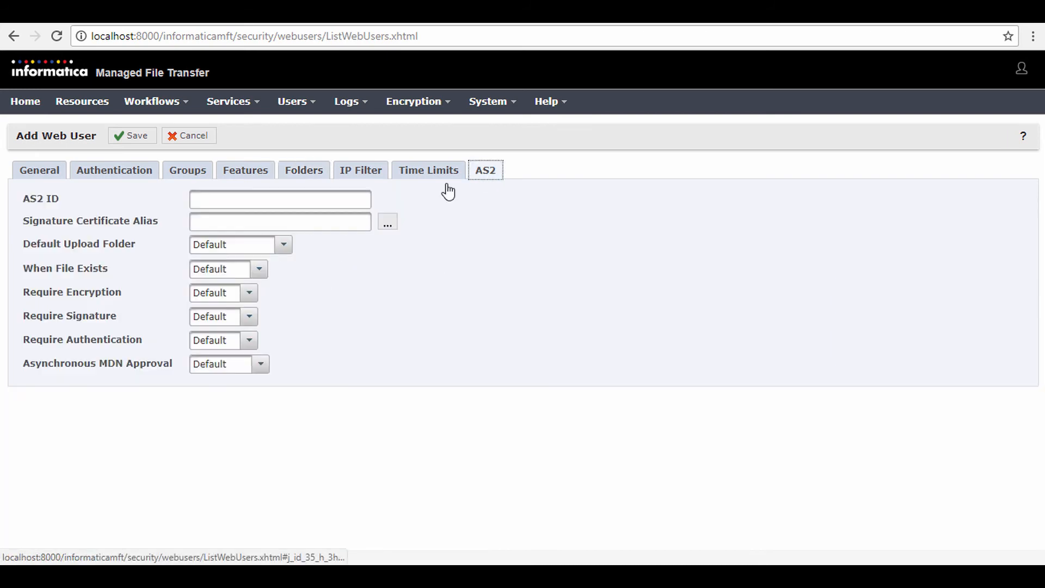
pyautogui.click(297, 199)
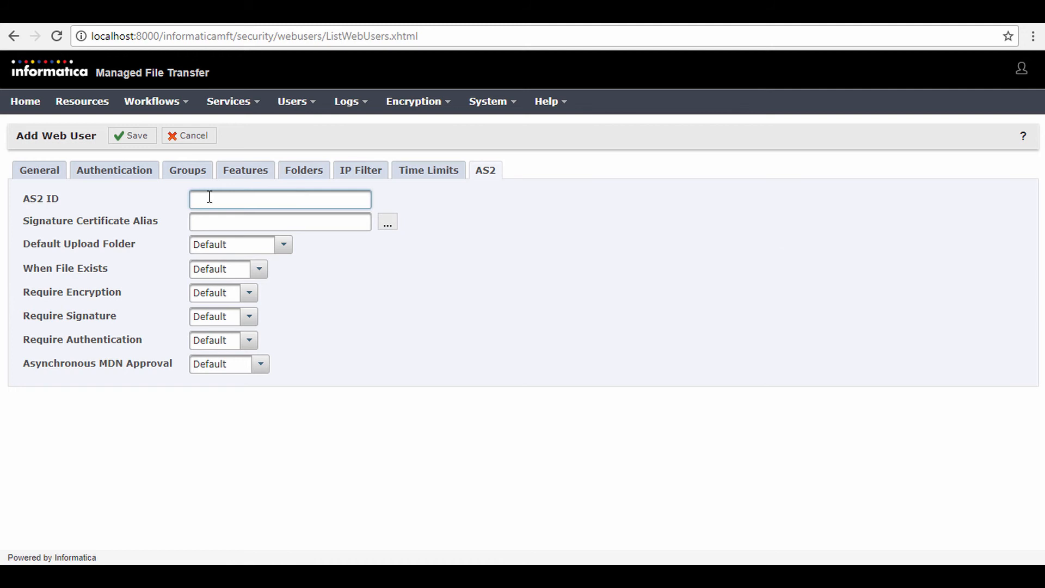
pyautogui.write('WEB_USER_DEMO_CLIENT_1')
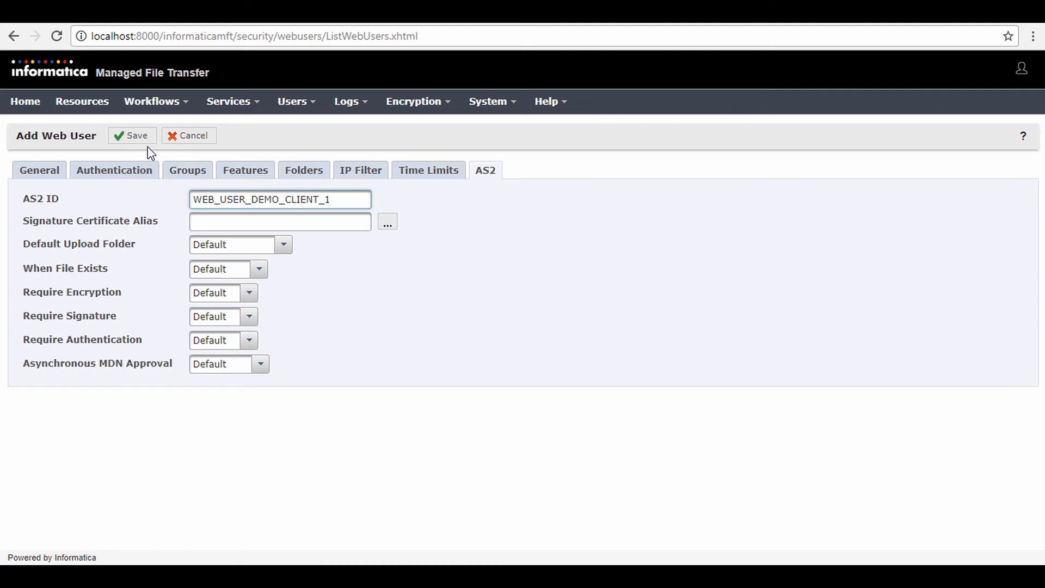
pyautogui.click(129, 139)
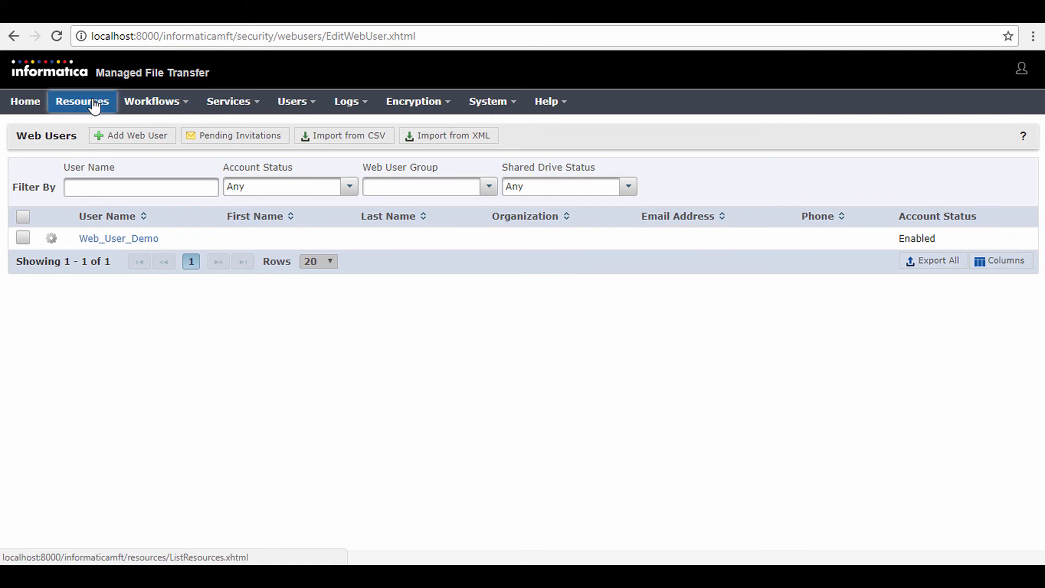
pyautogui.click(93, 103)
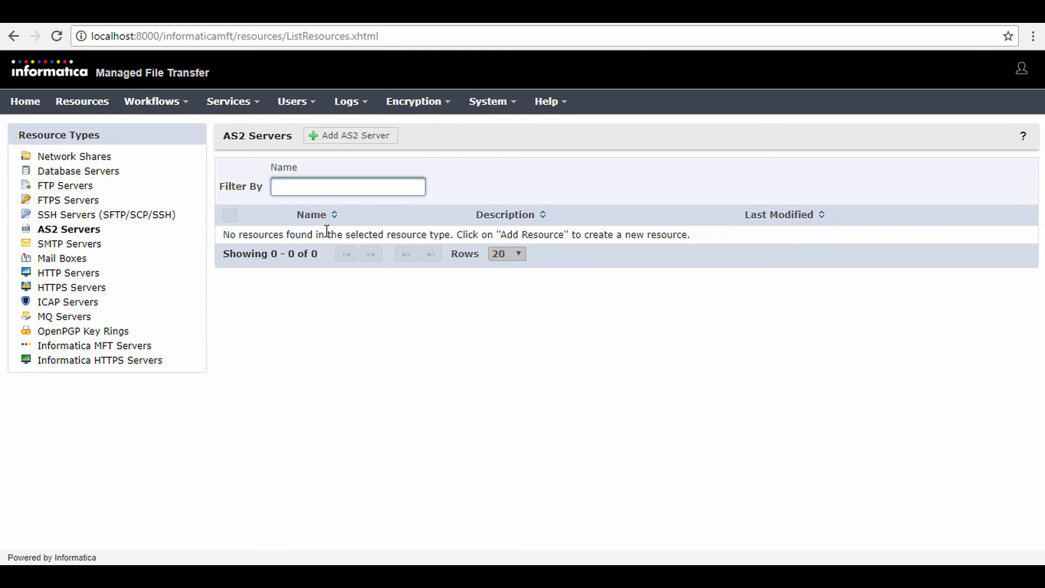
pyautogui.click(367, 145)
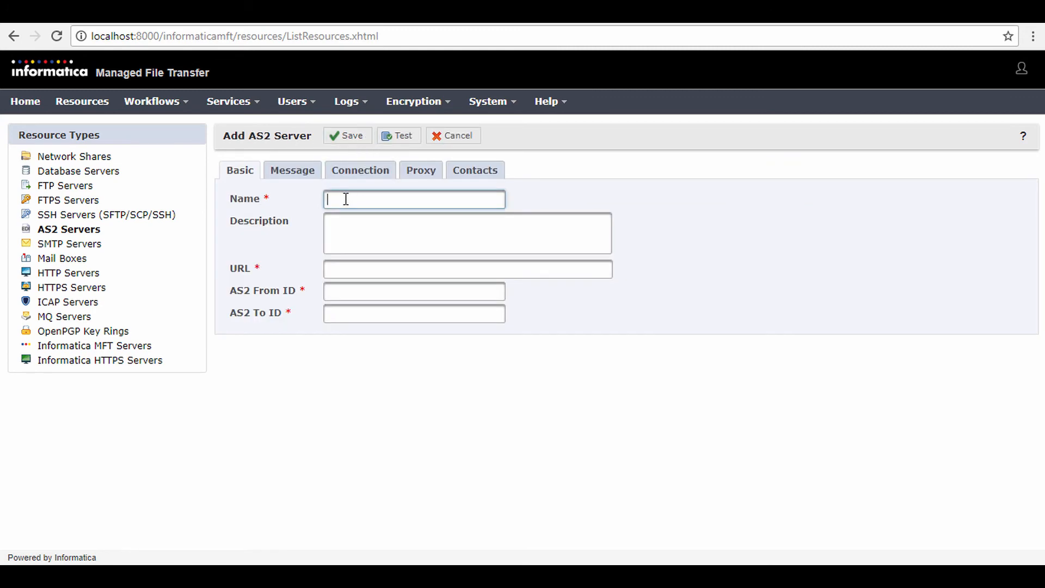
pyautogui.write('INFA_MFT_AS2')
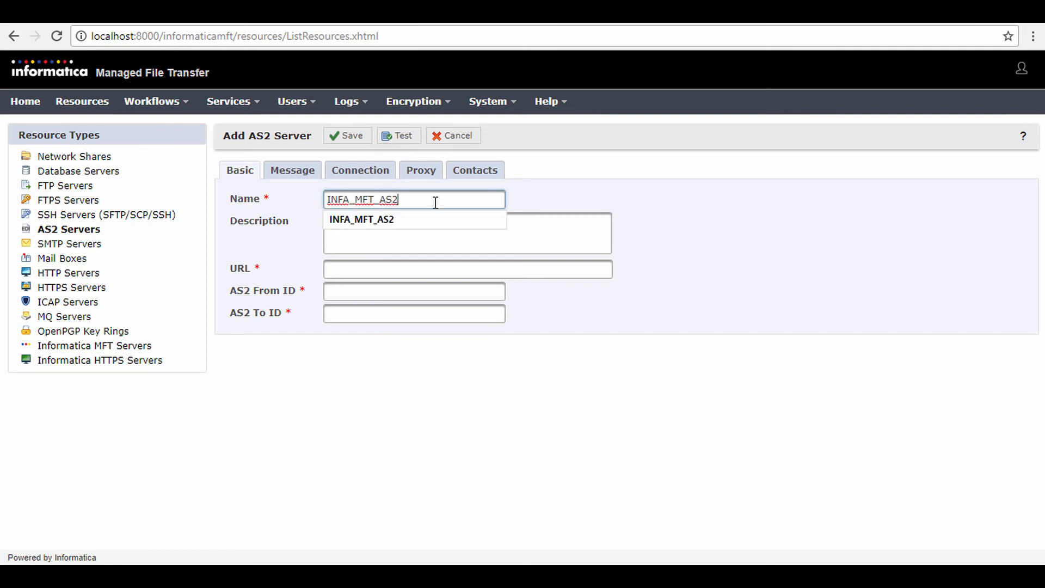
pyautogui.click(341, 269)
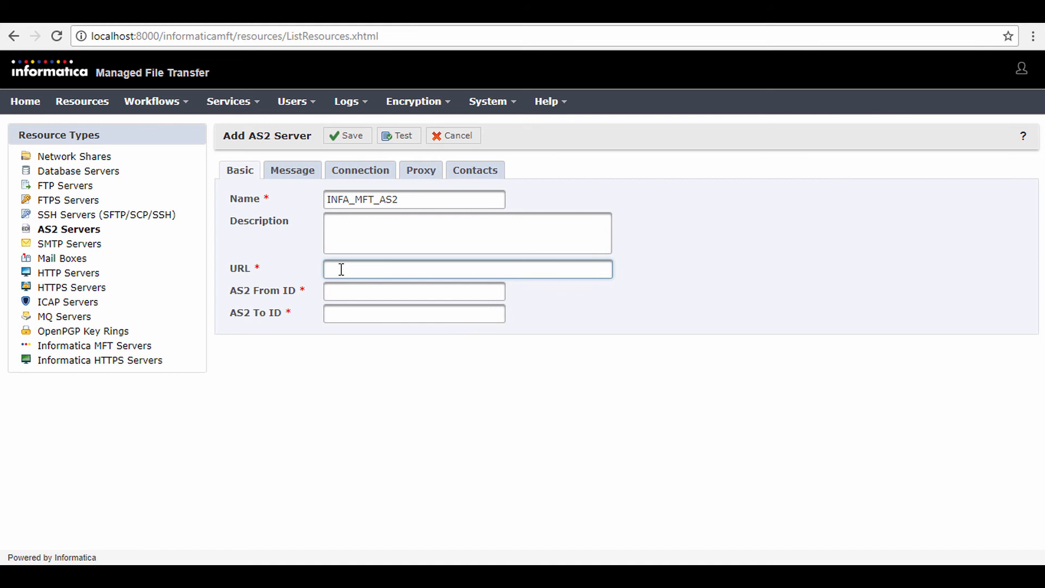
pyautogui.write('https://localhost:443/as2/receive')
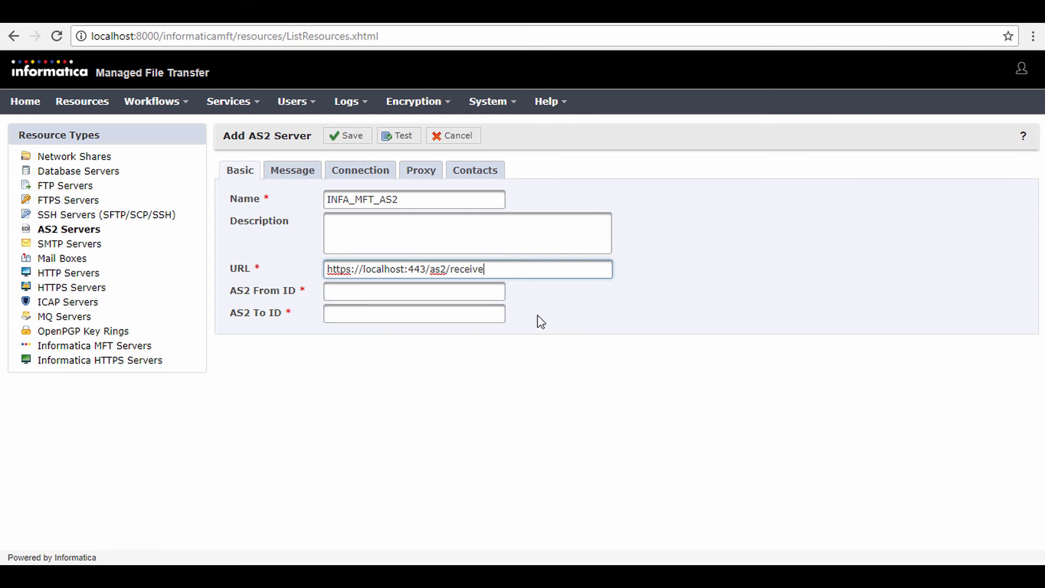
# Step: Set the resource's AS2 From ID to WEB_USER_DEMO_CLIENT_1 and its AS2 To ID to INFA_MFTAS2
pyautogui.click(360, 293)
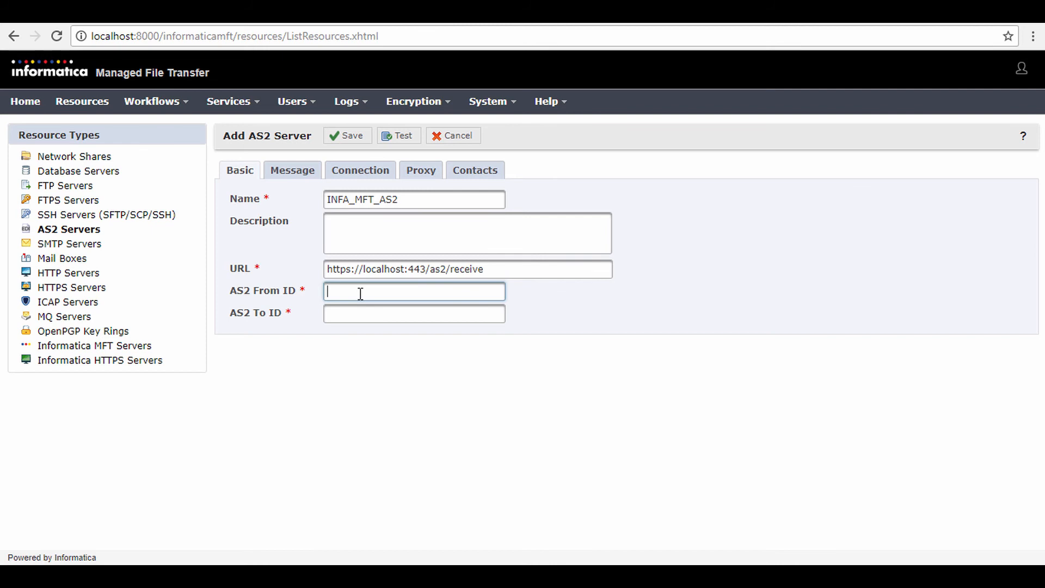
pyautogui.write('WEB_USER_DEMO_CLIENT_1')
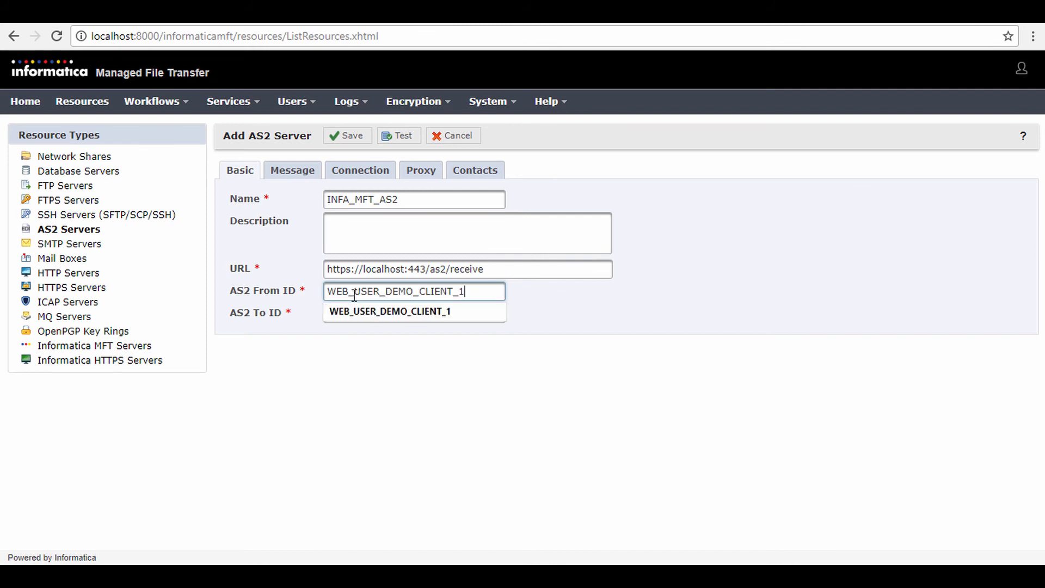
pyautogui.click(324, 345)
pyautogui.click(349, 314)
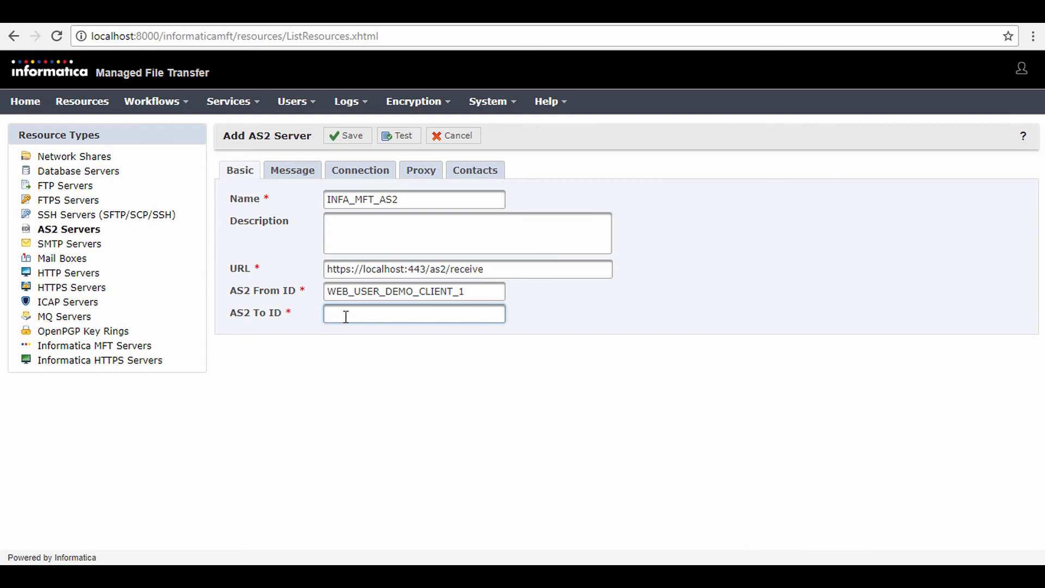
pyautogui.write('INFA_MFTAS2')
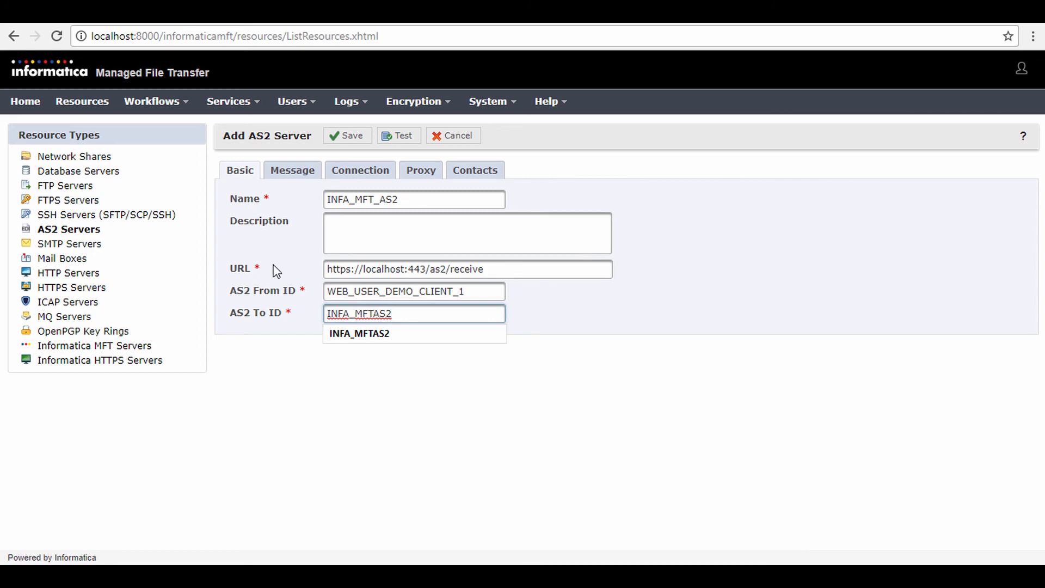
# Step: Enter Web_User_Demo as the AS2 server's connection user and fill in that account's password
pyautogui.click(371, 172)
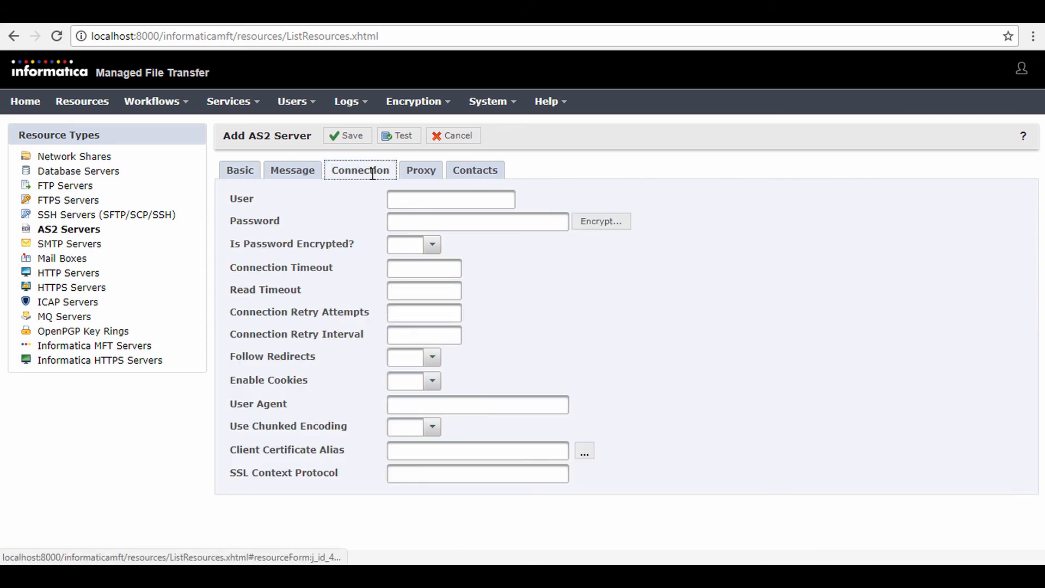
pyautogui.click(395, 199)
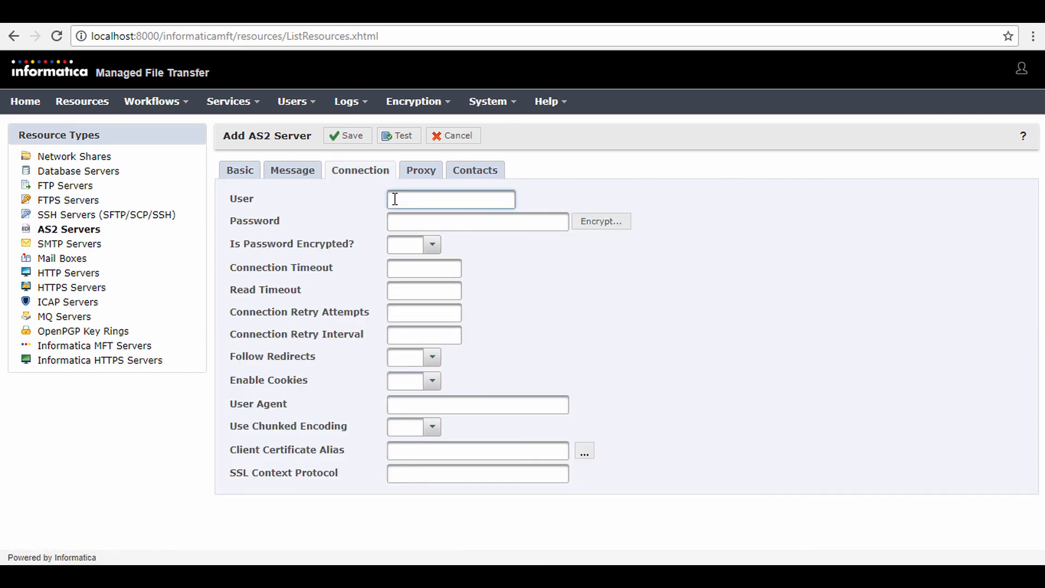
pyautogui.click(510, 227)
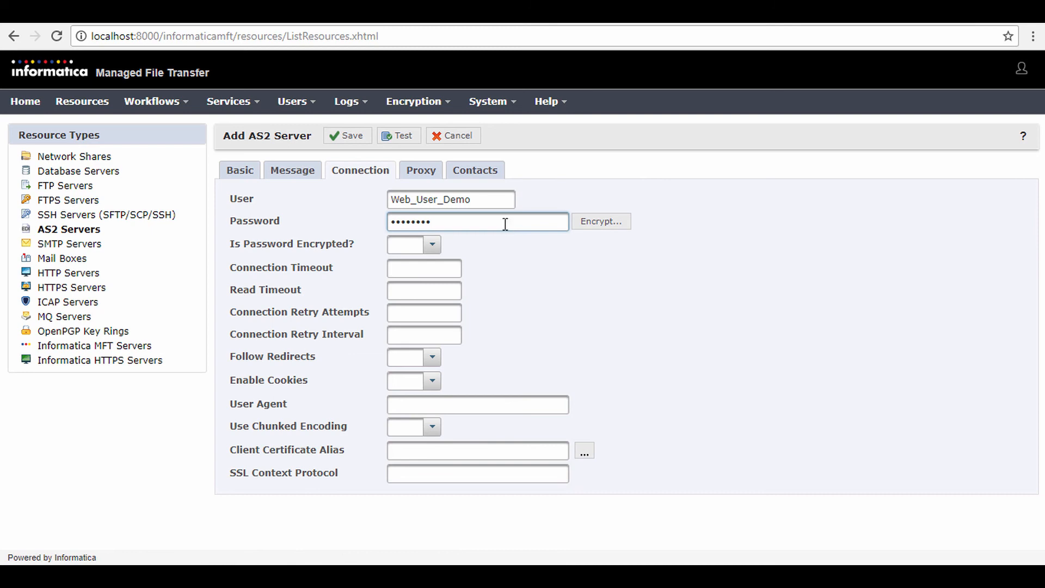
# Step: Test the new AS2 server resource's connection, dismiss the test results and save the resource
pyautogui.click(399, 139)
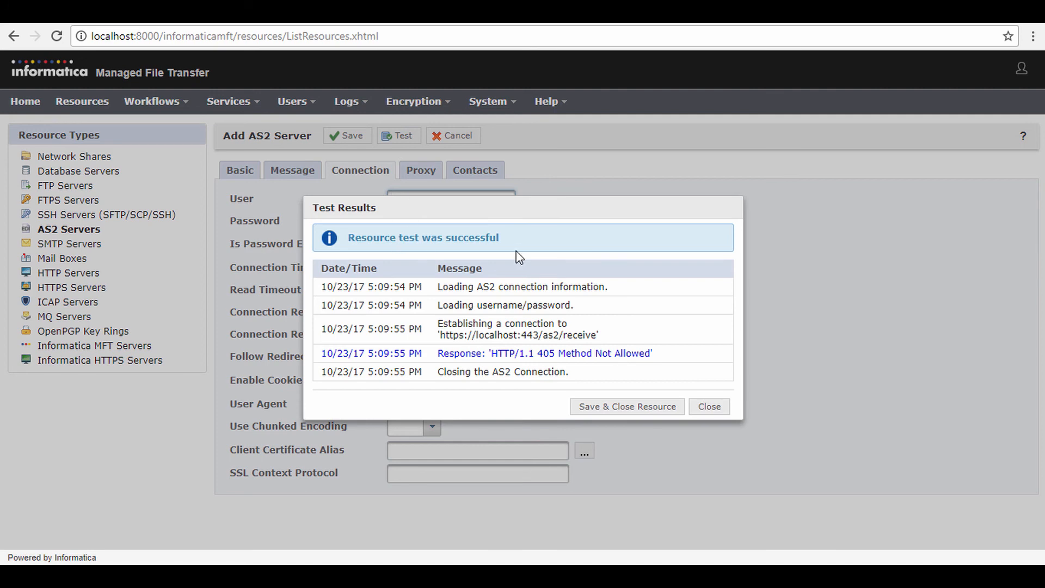
pyautogui.click(708, 408)
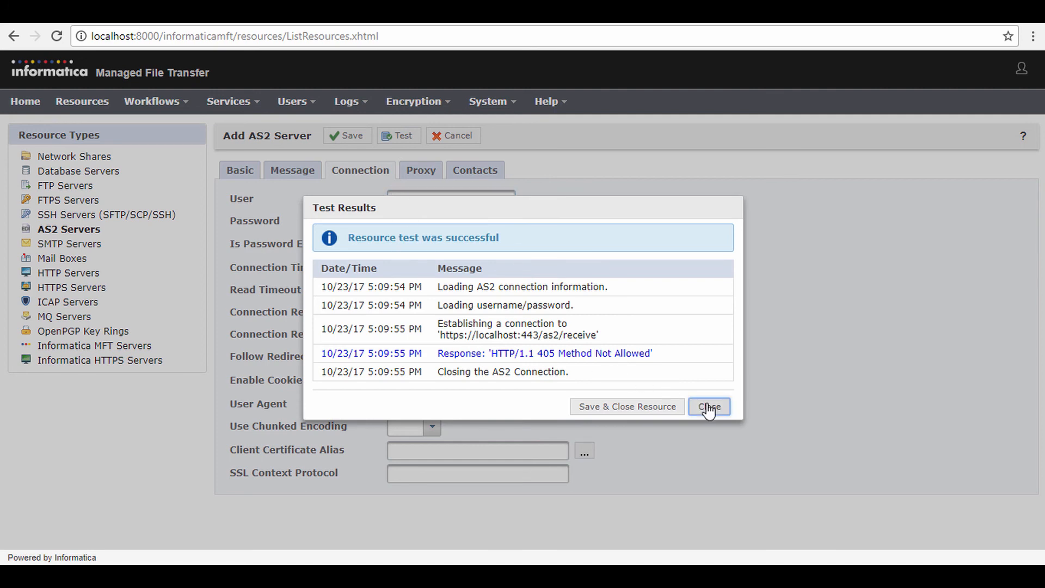
pyautogui.click(357, 140)
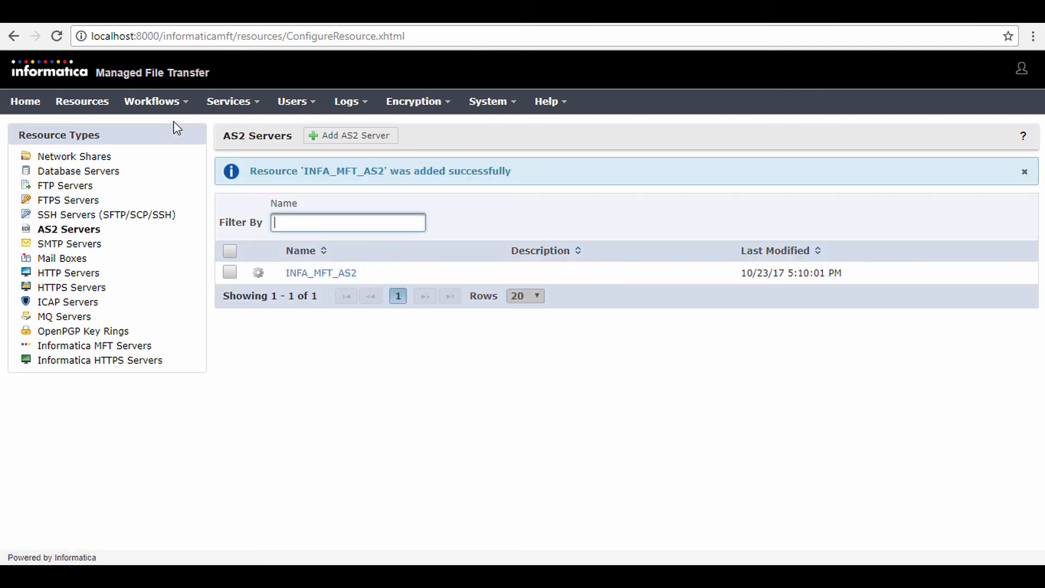
# Step: Create a workflow project named Send_AS2 in the root folder and dismiss the getting-started message
pyautogui.click(169, 104)
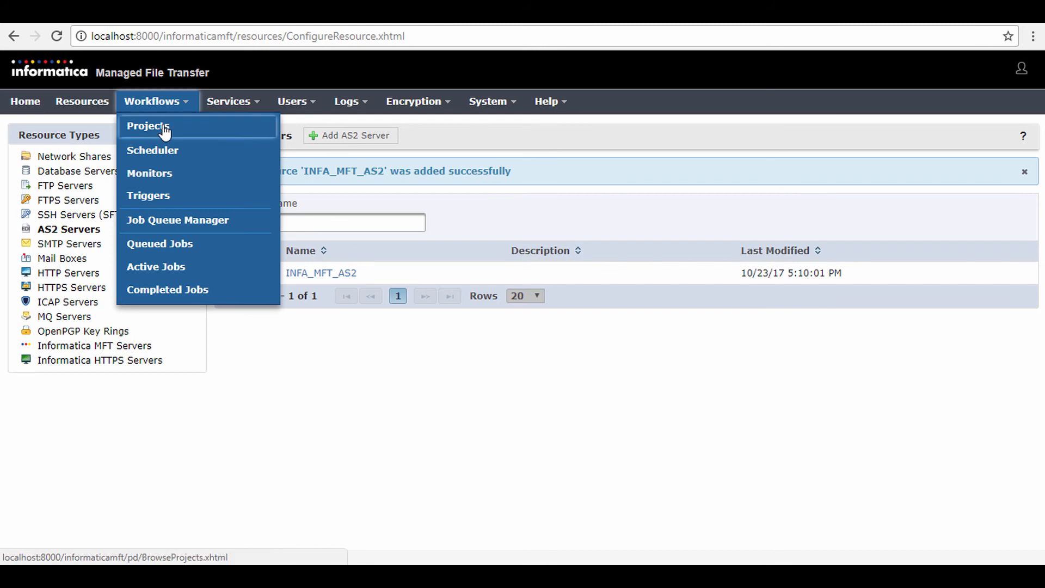
pyautogui.click(164, 131)
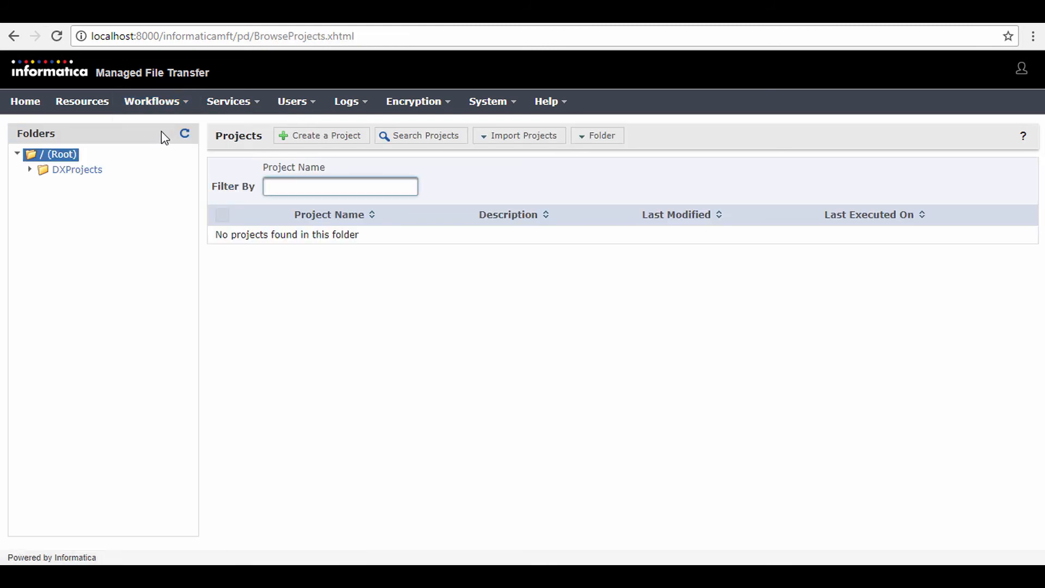
pyautogui.click(314, 137)
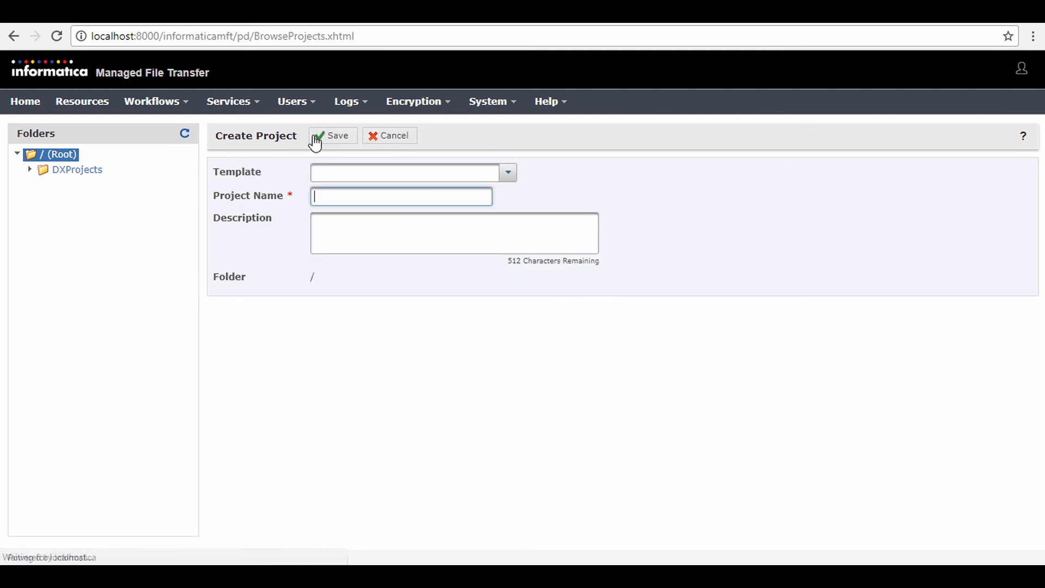
pyautogui.click(326, 196)
pyautogui.write('Send_AS2')
pyautogui.click(335, 139)
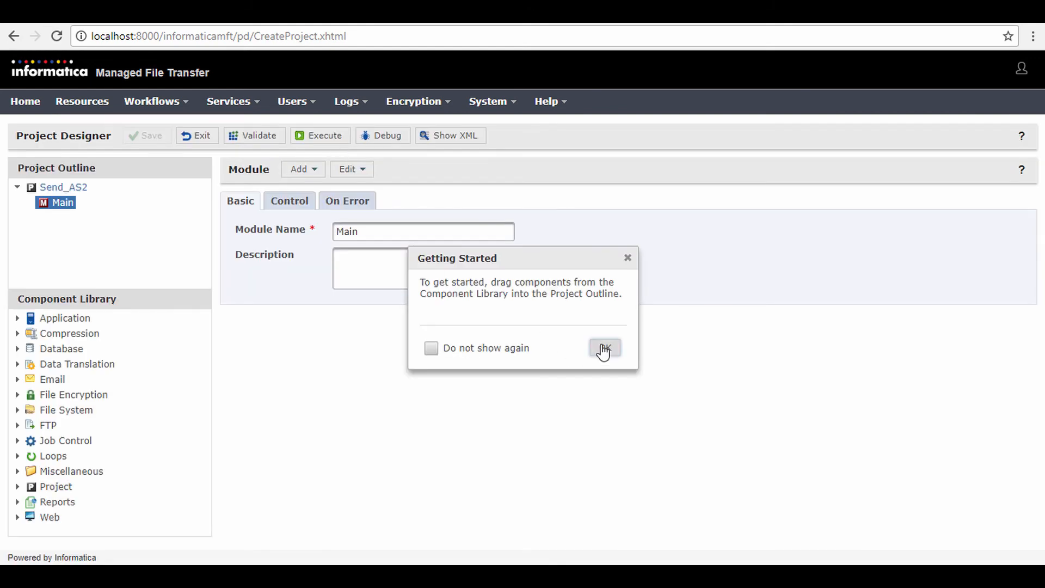
pyautogui.click(604, 349)
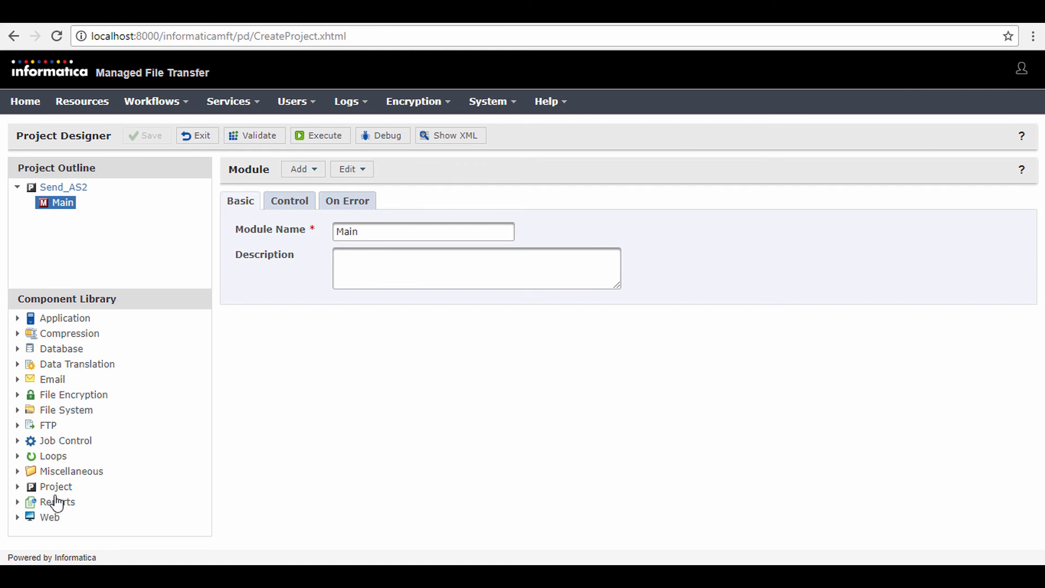
# Step: Add an AS2 web task to the project's Main module and assign it the AS2 server INFA_MFT_AS2
pyautogui.click(17, 517)
pyautogui.scroll(-3, 80, 455)
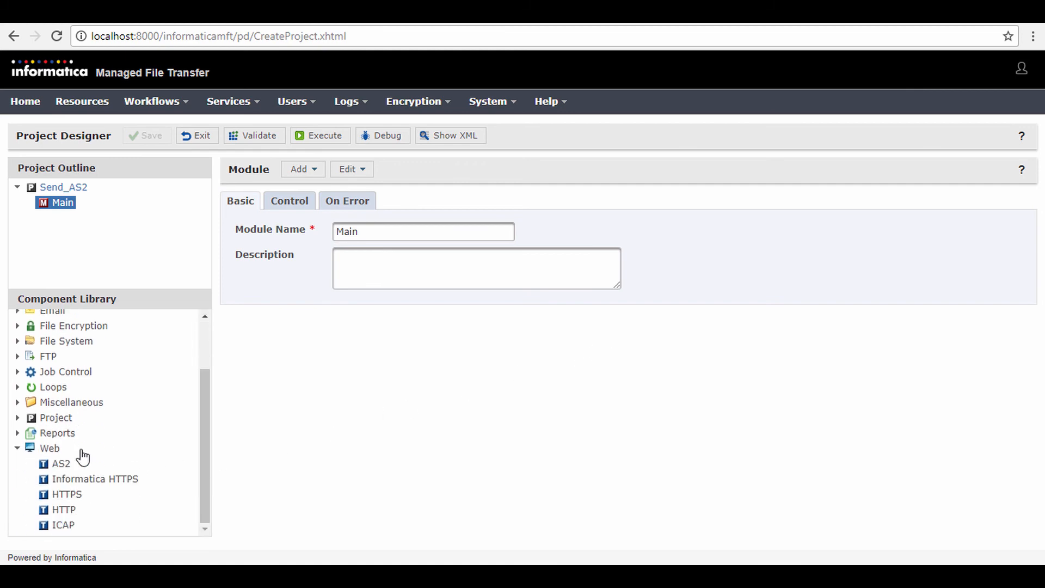
pyautogui.moveTo(48, 466); pyautogui.dragTo(48, 205)
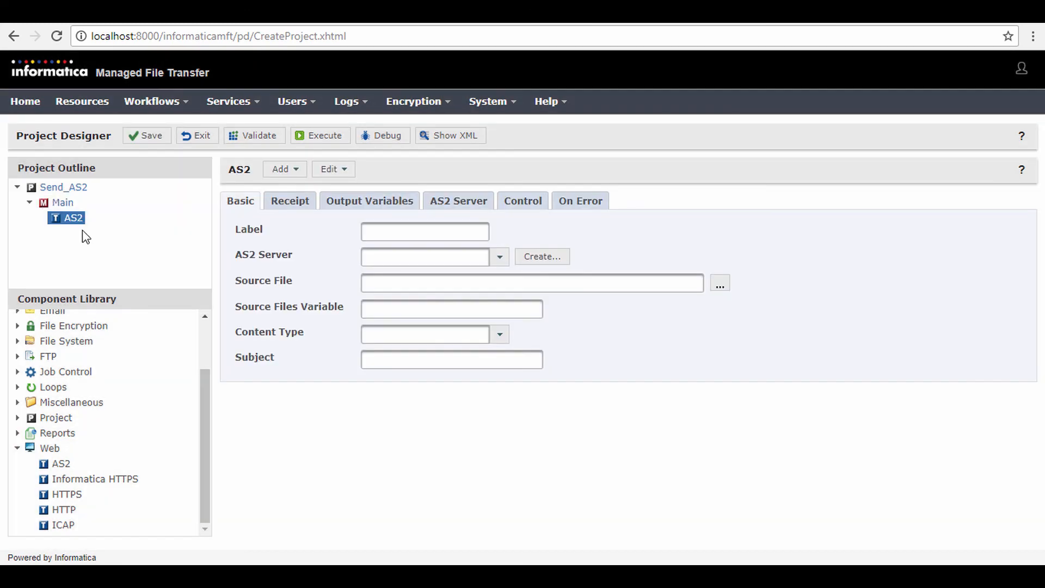
pyautogui.click(499, 258)
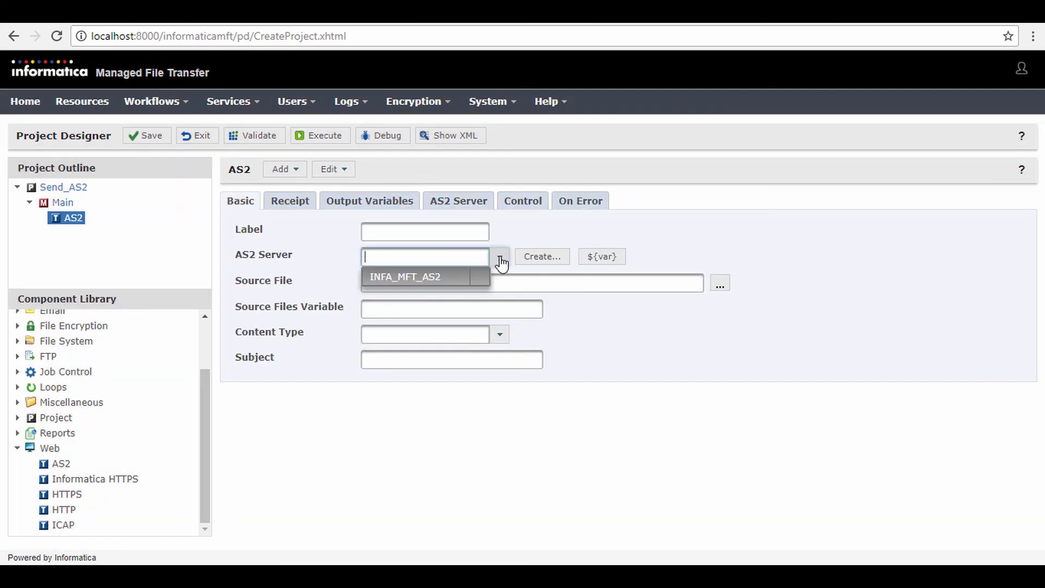
pyautogui.click(438, 280)
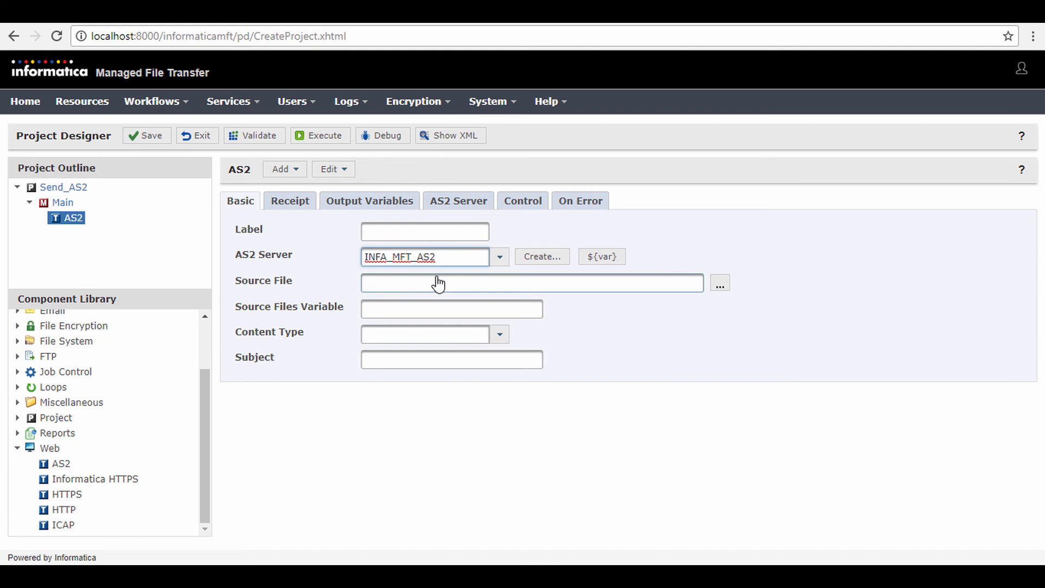
# Step: Add a file set to the AS2 task with C:\TrgDirectory as its base directory
pyautogui.rightClick(79, 219)
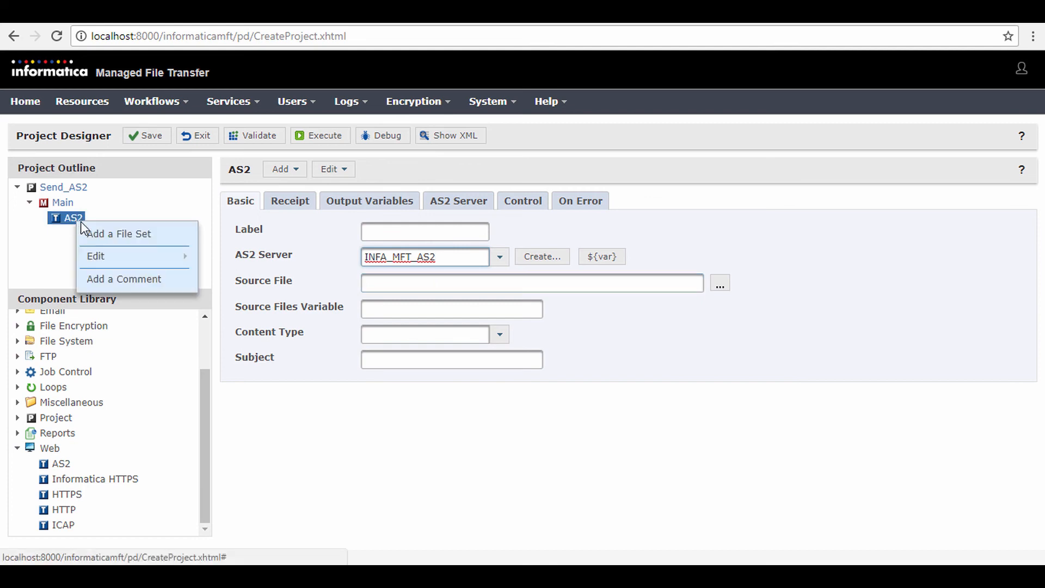
pyautogui.click(127, 231)
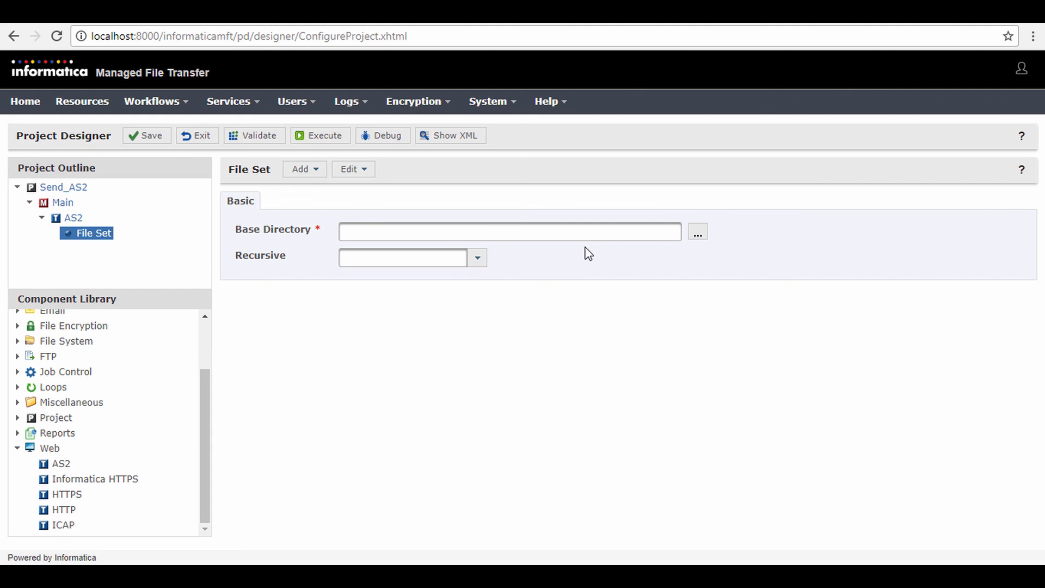
pyautogui.click(702, 237)
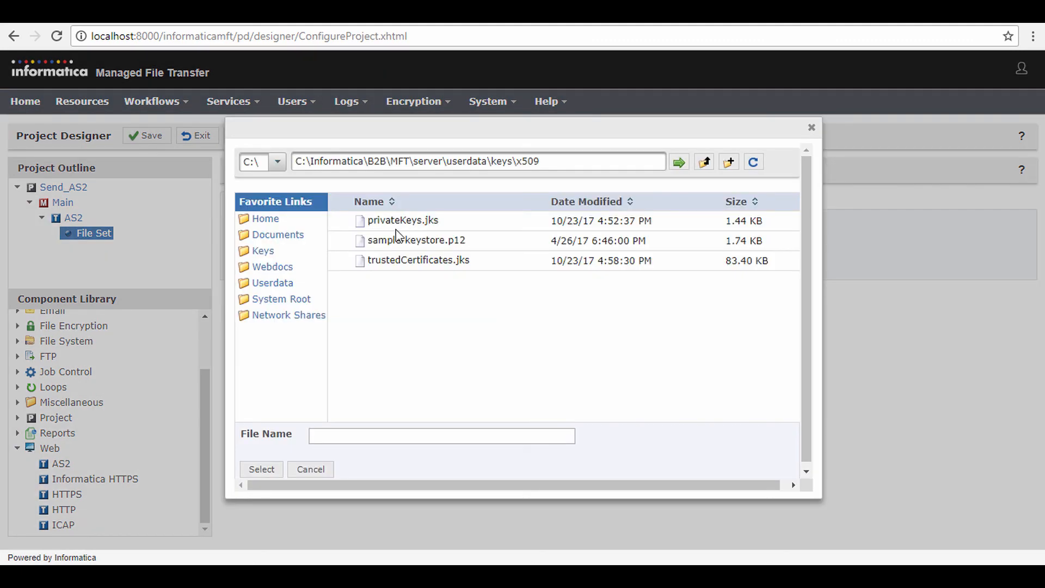
pyautogui.moveTo(311, 159); pyautogui.dragTo(554, 158)
pyautogui.press('BackSpace')
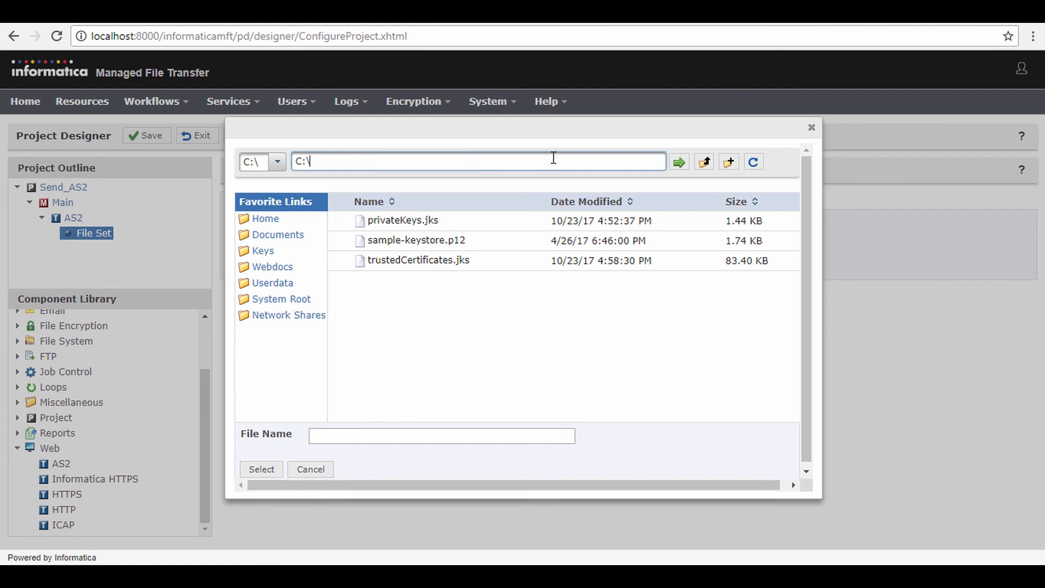
pyautogui.press('Return')
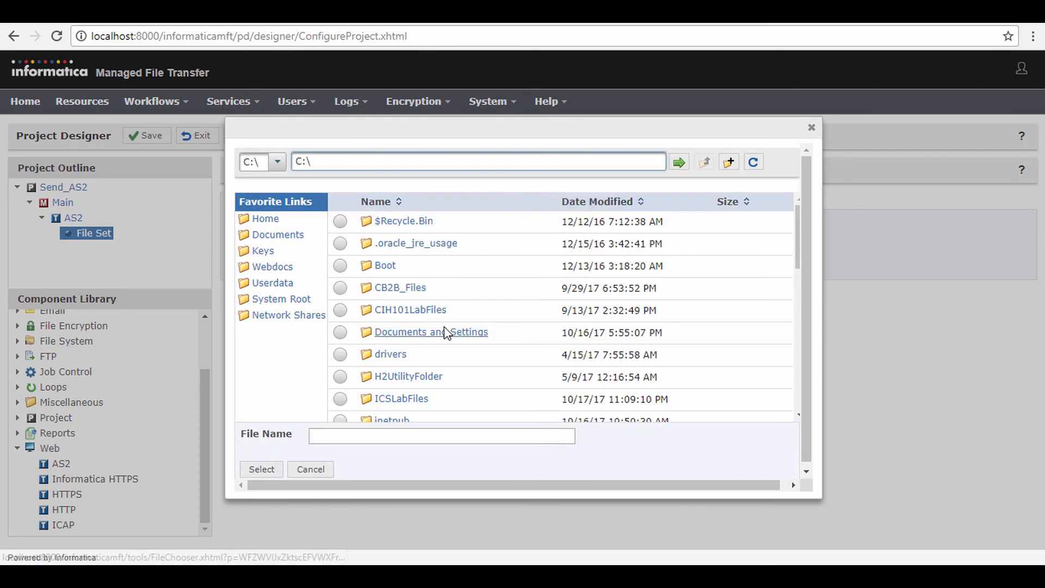
pyautogui.scroll(-5, 447, 330)
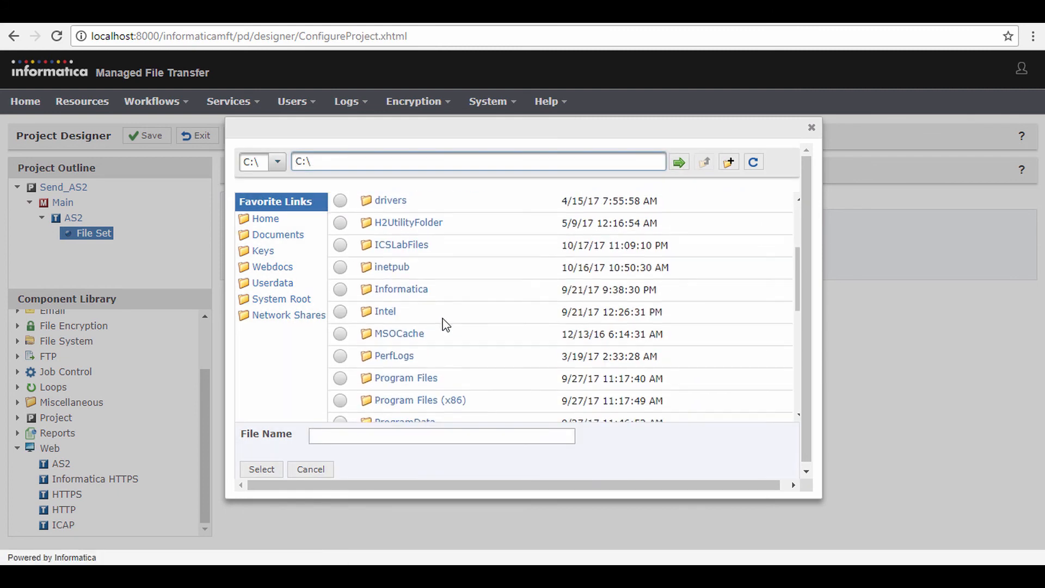
pyautogui.scroll(-2, 446, 325)
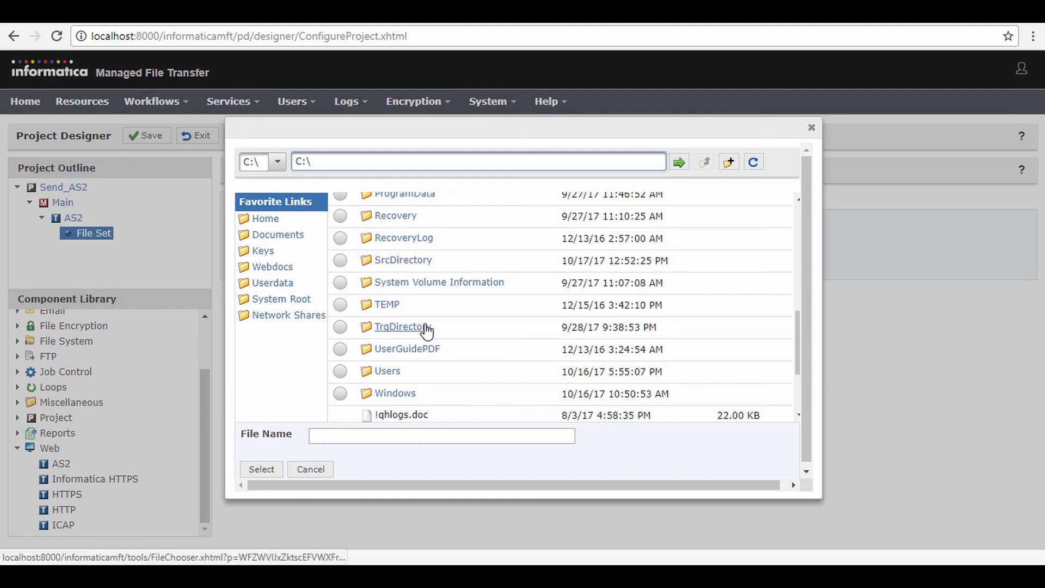
pyautogui.click(427, 329)
pyautogui.click(262, 469)
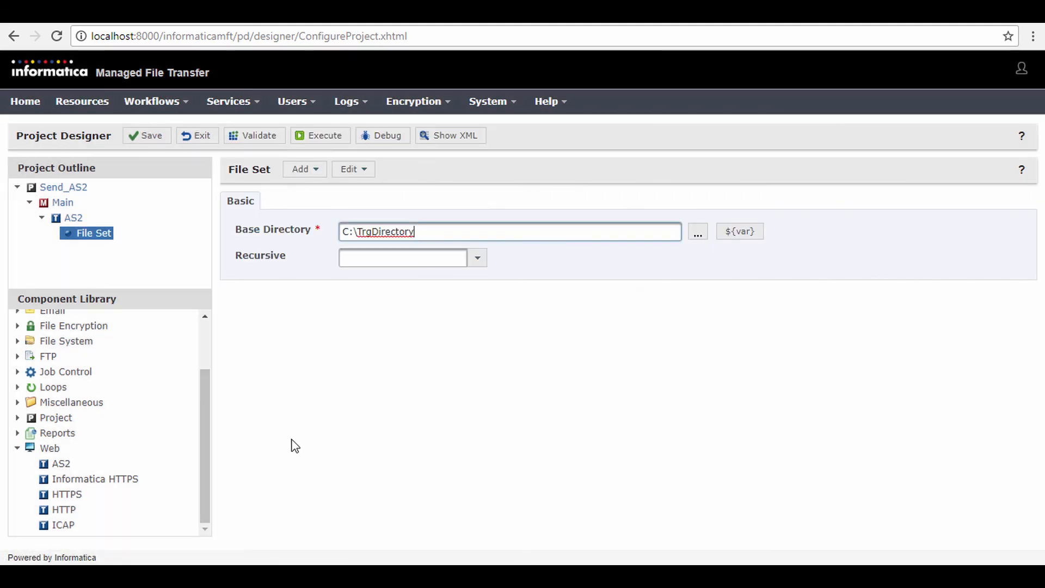
# Step: Add a wildcard filter to the AS2 task's file set that includes files matching the pattern *.edi
pyautogui.rightClick(106, 234)
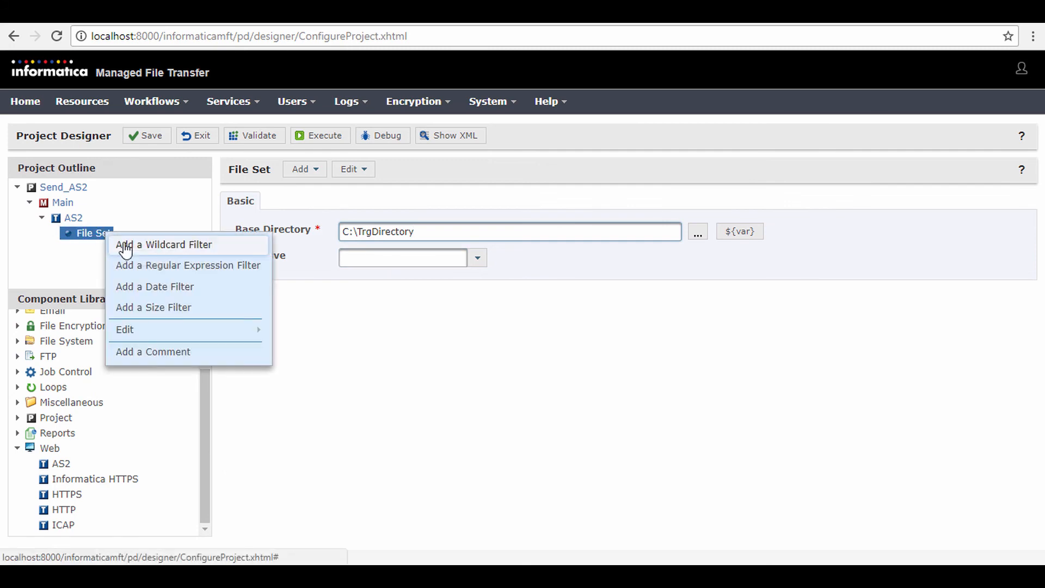
pyautogui.click(124, 246)
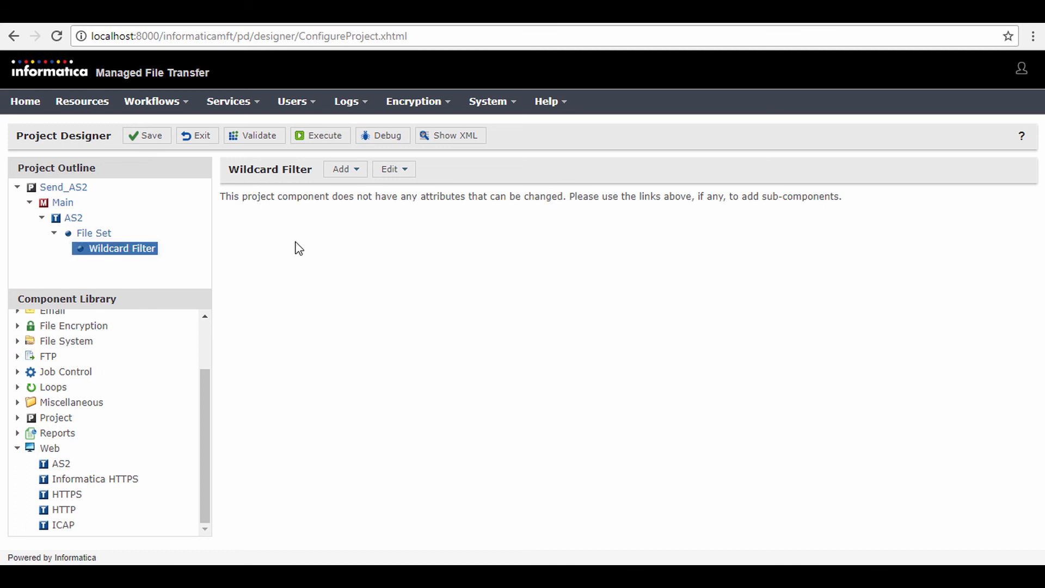
pyautogui.click(348, 171)
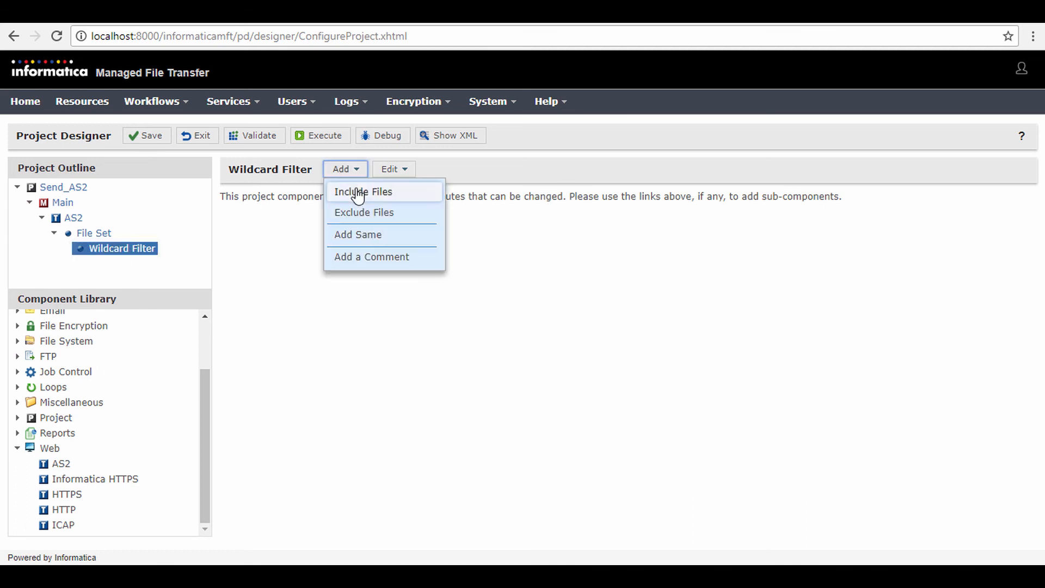
pyautogui.click(356, 191)
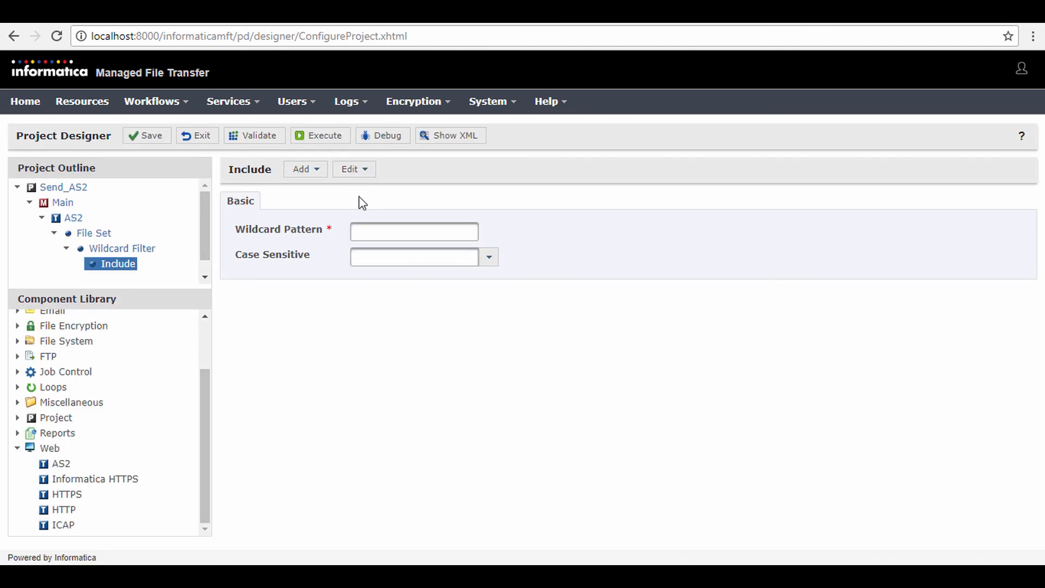
pyautogui.click(370, 230)
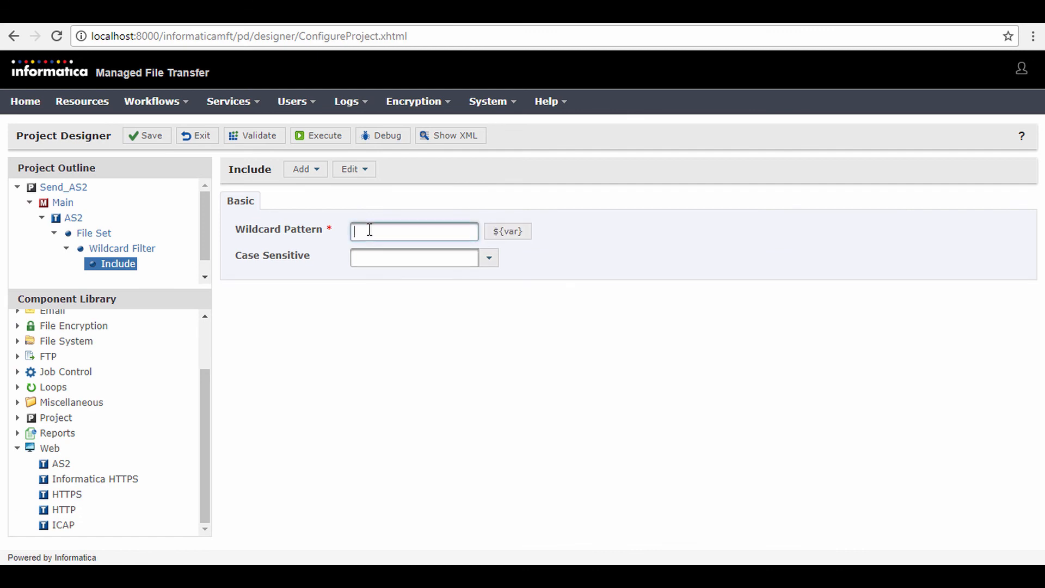
pyautogui.write('*.edi')
# Step: Save and validate the Send_AS2 project, and execute it
pyautogui.click(144, 139)
pyautogui.click(238, 141)
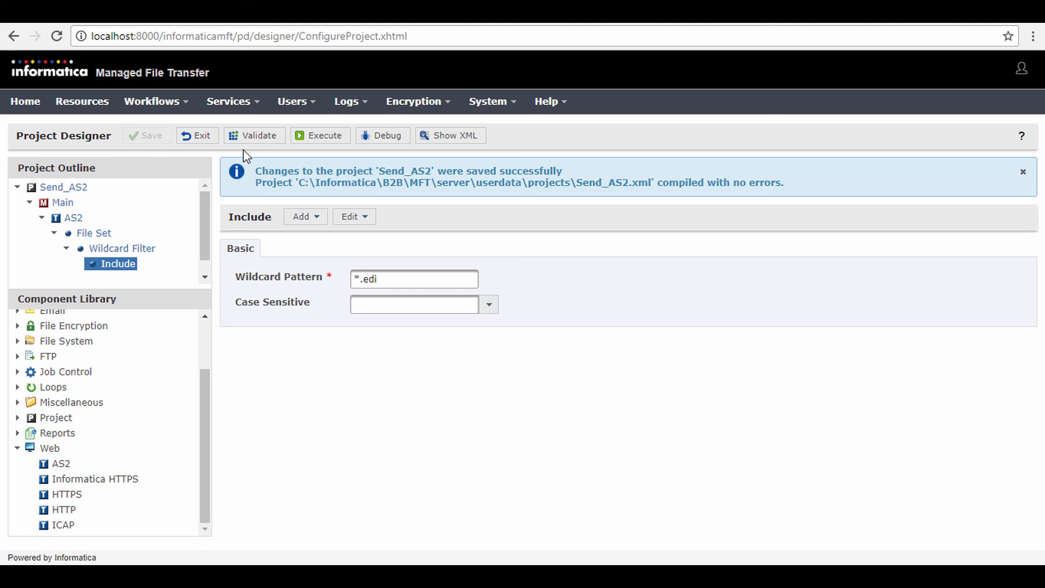
pyautogui.click(322, 140)
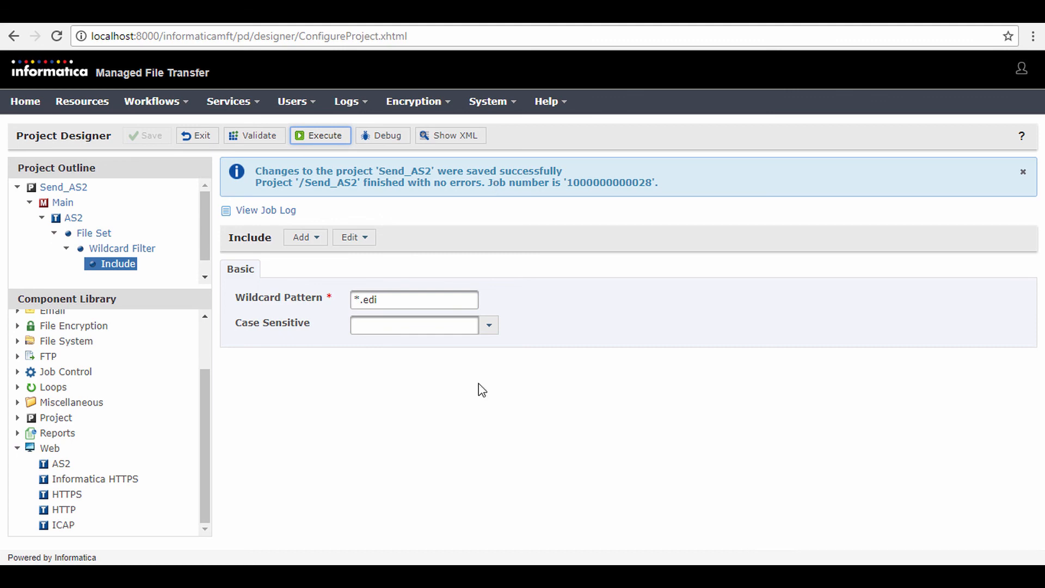
# Step: Open the AS2 service audit log to check the entries for the file transfer
pyautogui.click(354, 104)
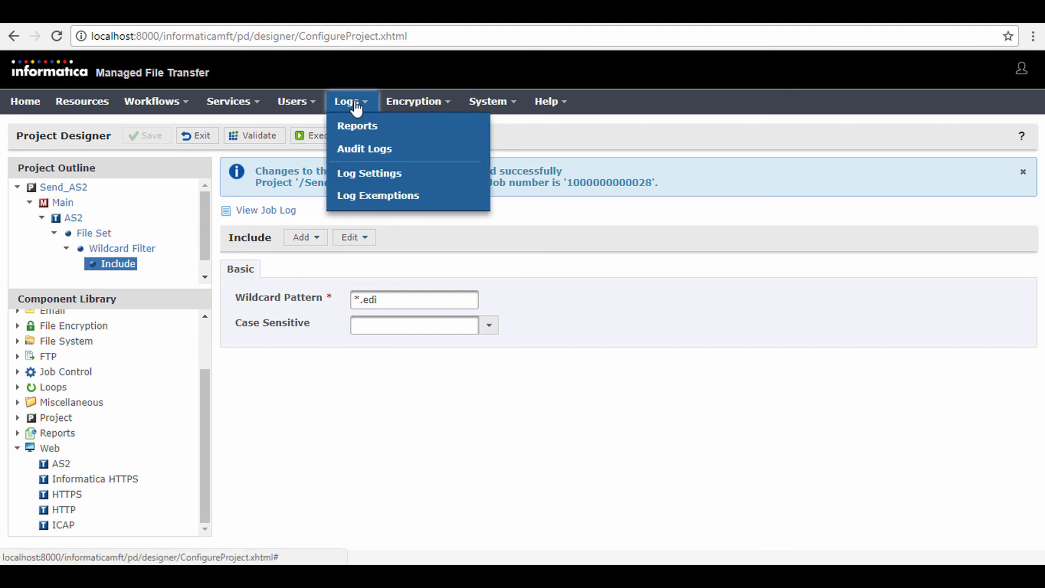
pyautogui.click(362, 148)
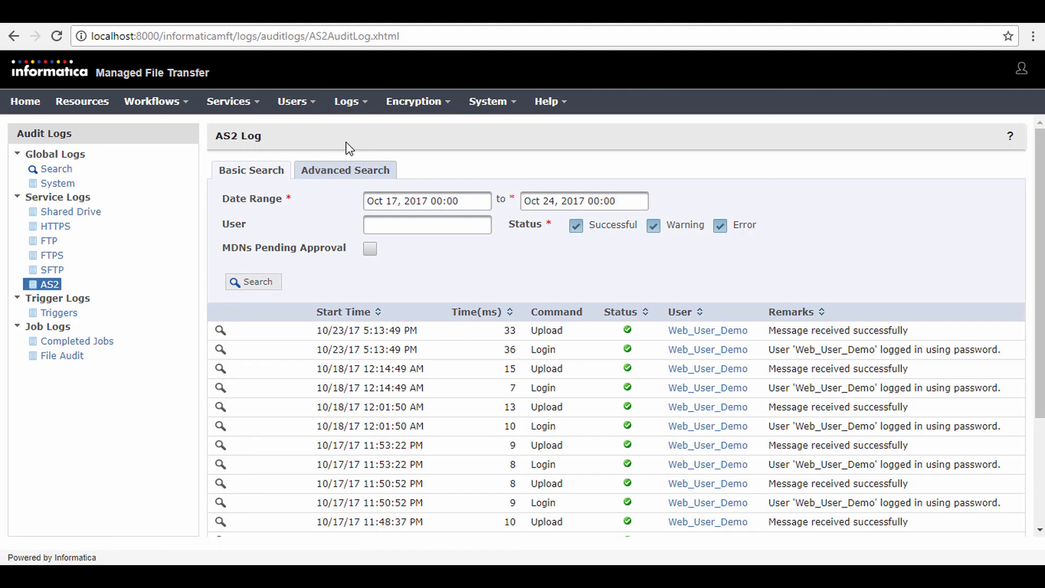
pyautogui.click(50, 284)
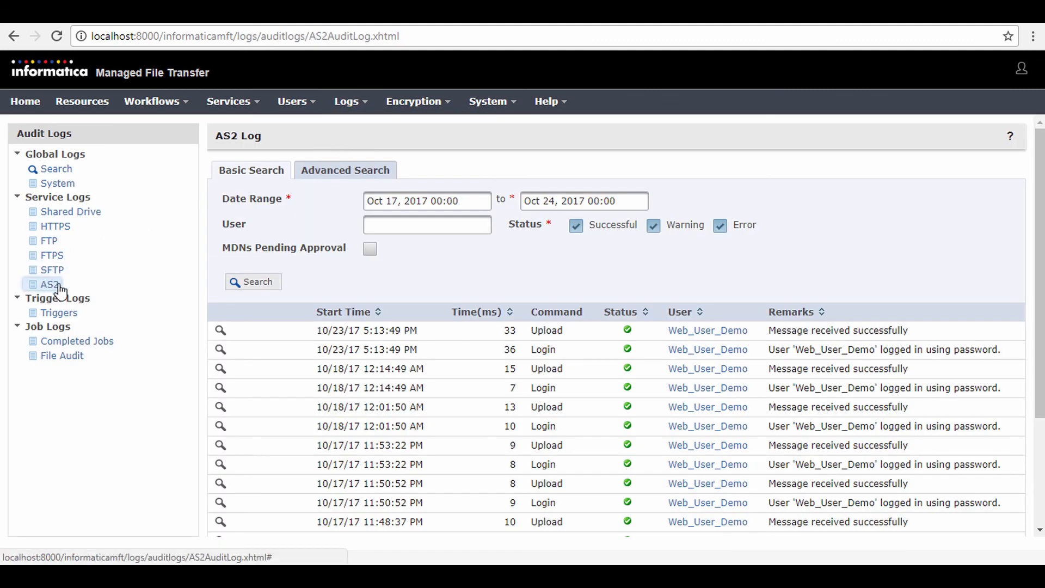
pyautogui.click(46, 284)
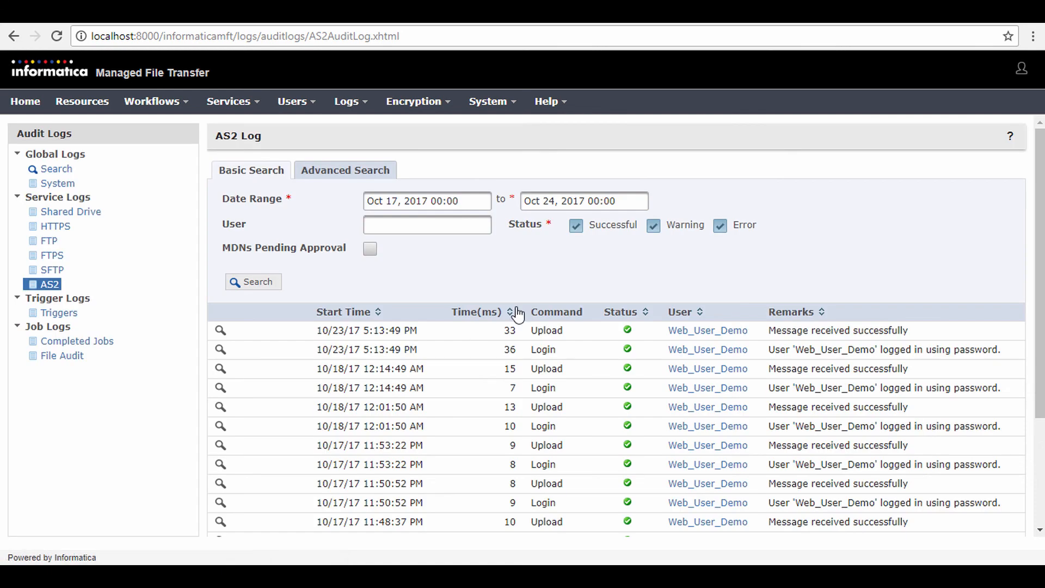